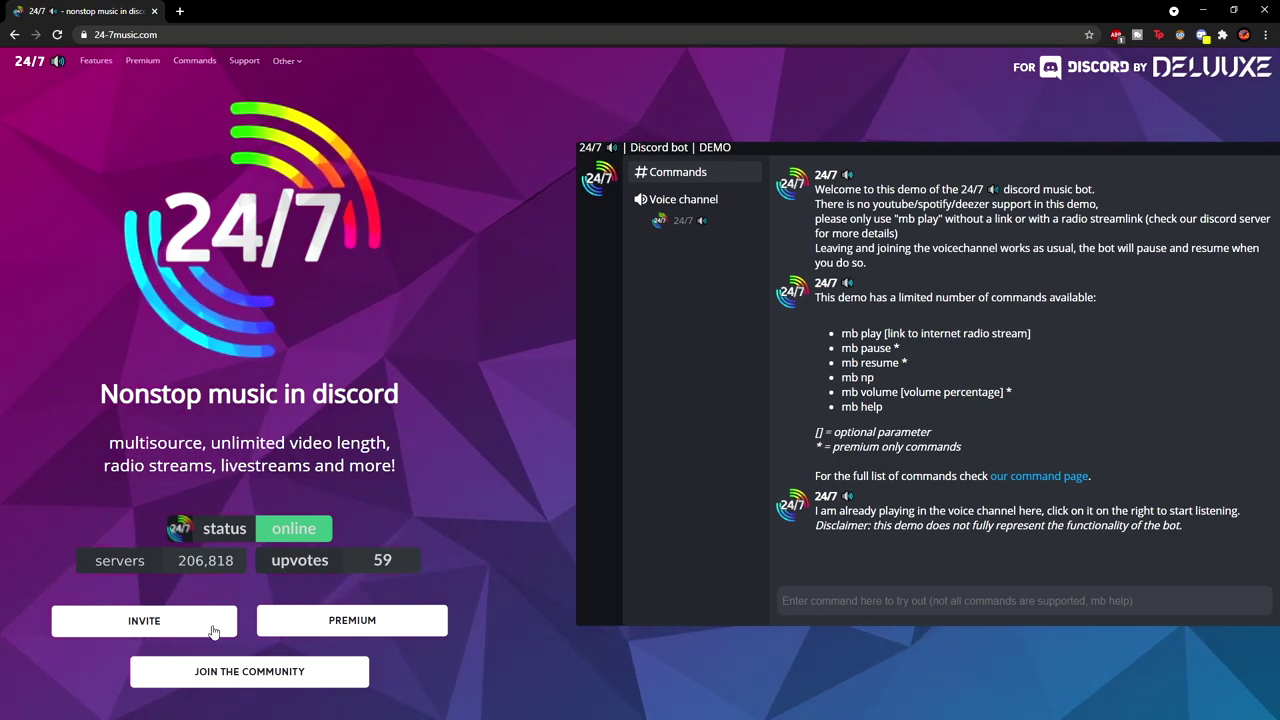
Start inviting the 24/7 music bot and choose Video Test Server as the server to add it to
{"action": "left_click", "coordinate": [129, 619]}
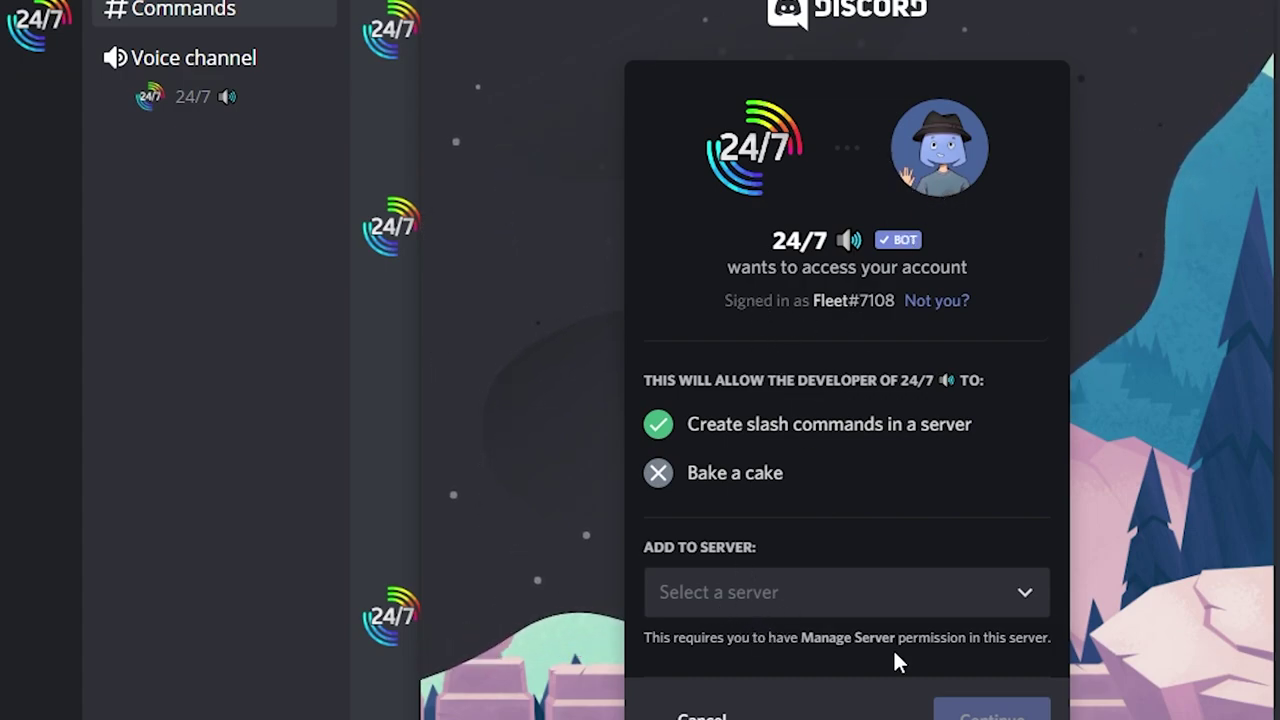
{"action": "left_click", "coordinate": [1021, 596]}
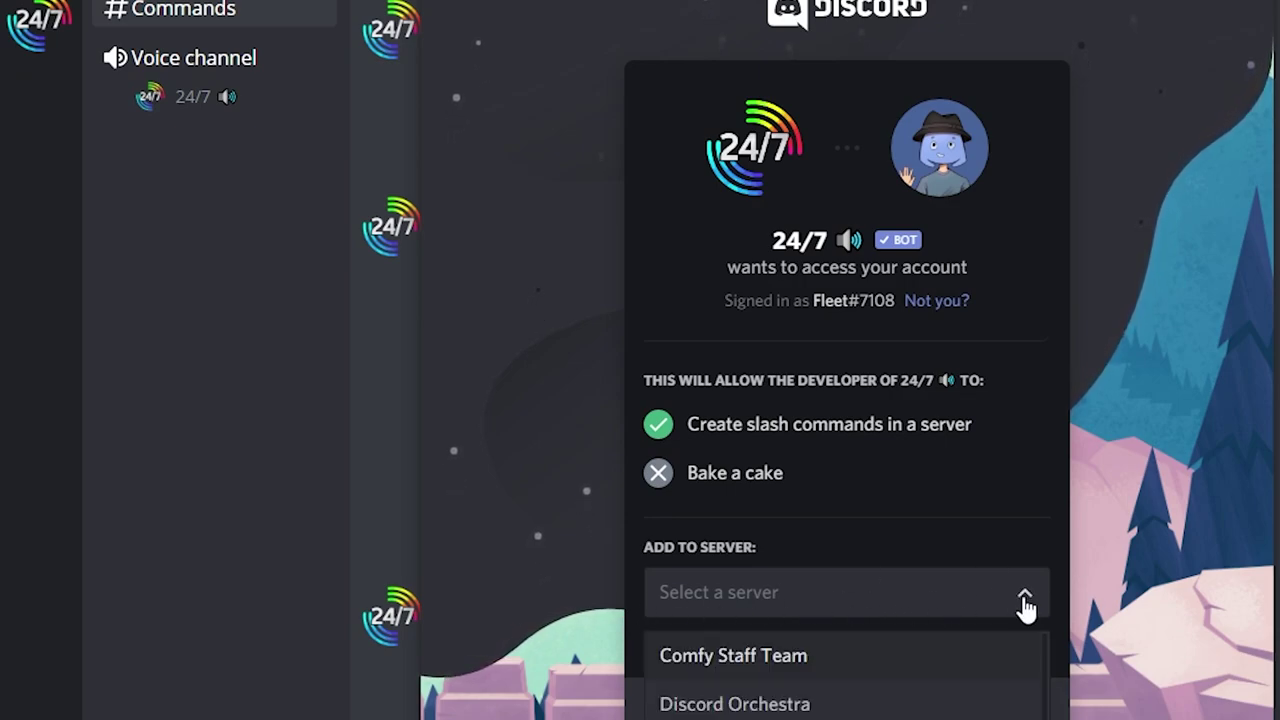
{"action": "scroll", "coordinate": [847, 667], "scroll_direction": "down", "scroll_amount": 3}
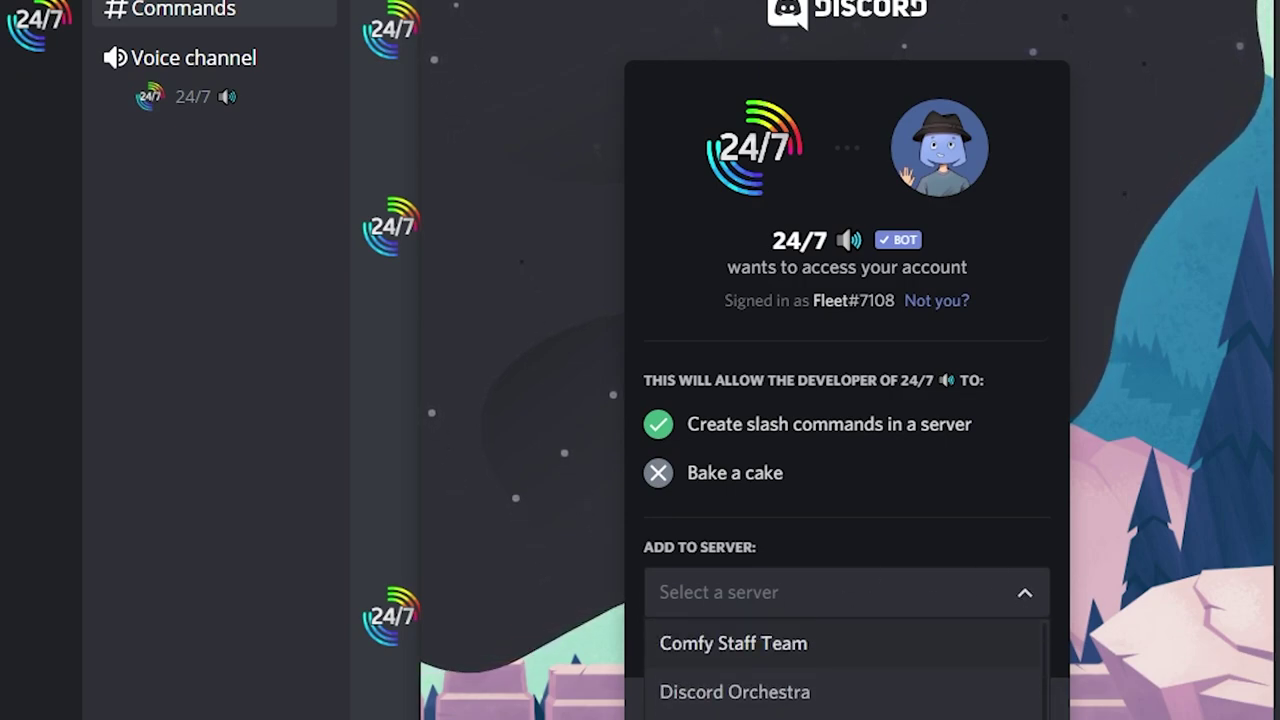
{"action": "scroll", "coordinate": [847, 667], "scroll_direction": "up", "scroll_amount": 3}
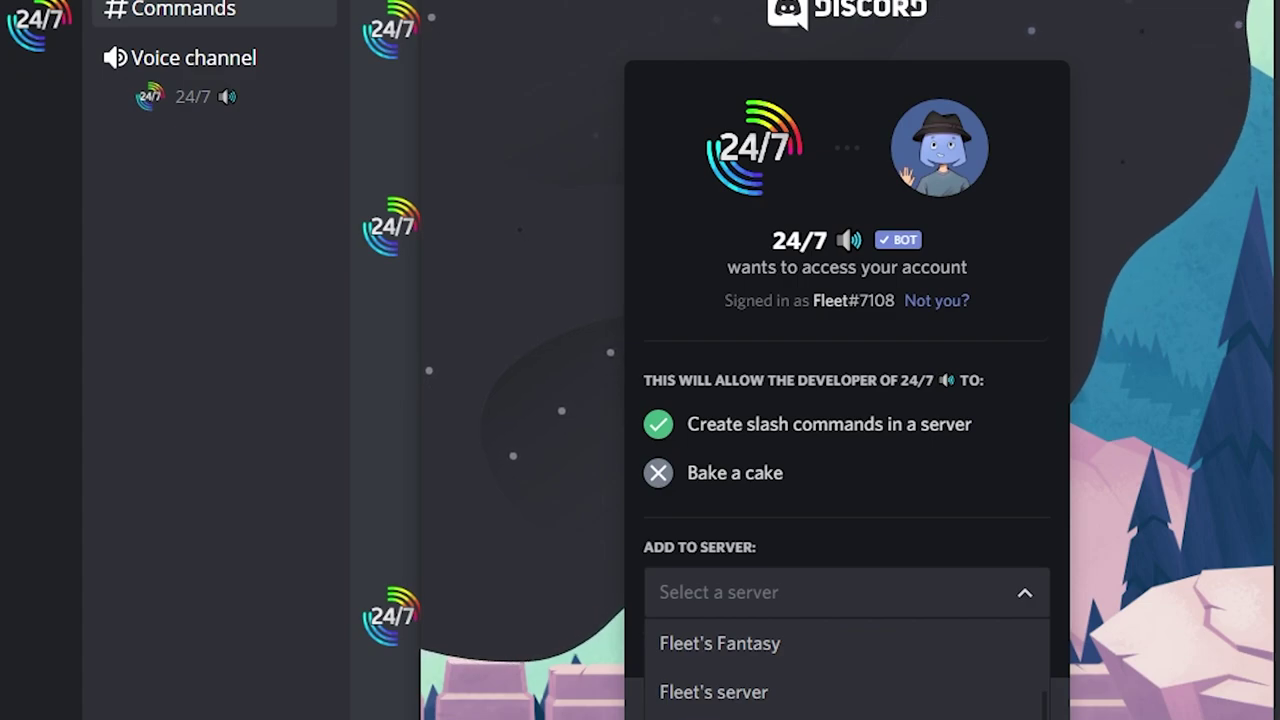
{"action": "left_click", "coordinate": [720, 714]}
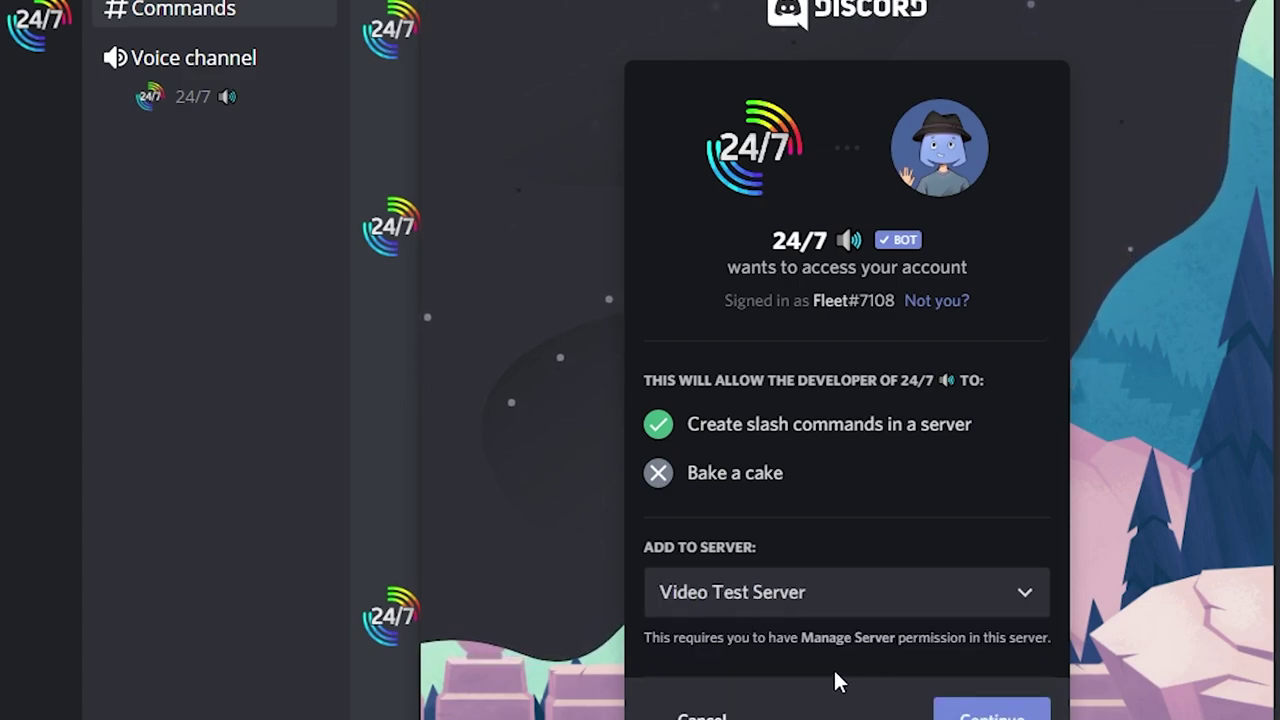
Authorize the bot with all its requested permissions and complete the human verification check
{"action": "left_click", "coordinate": [1015, 704]}
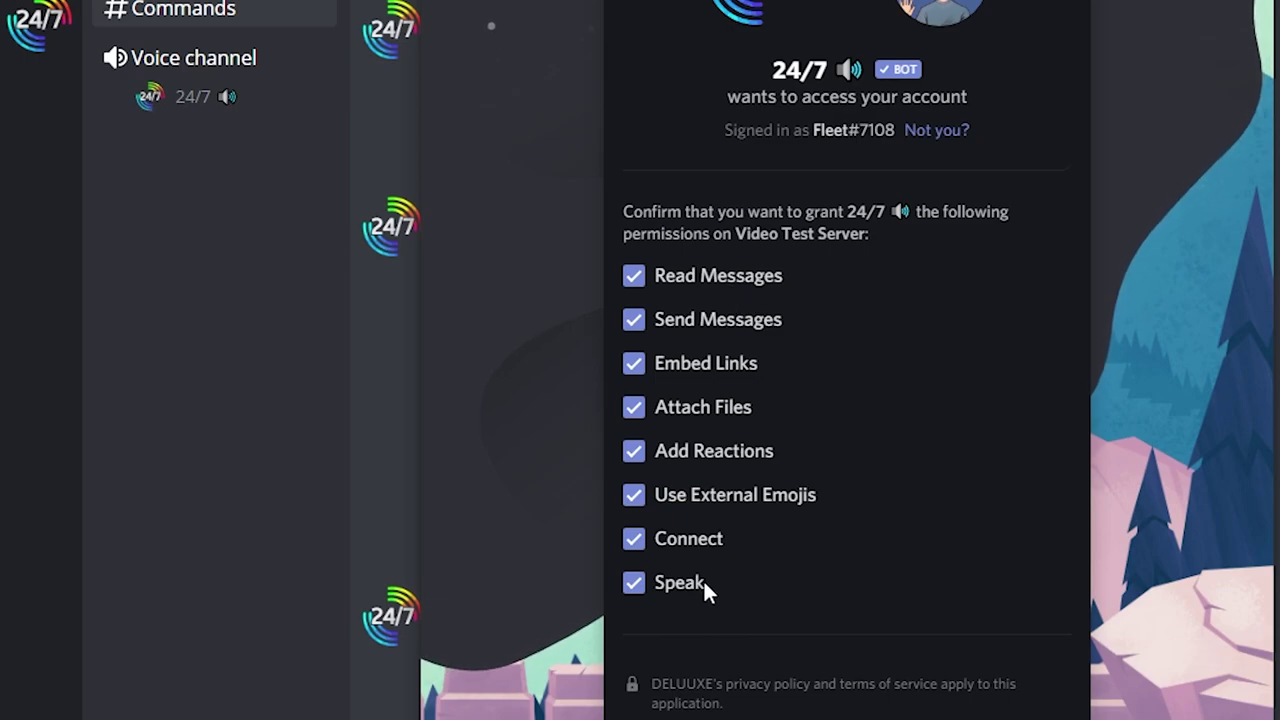
{"action": "left_click", "coordinate": [923, 686]}
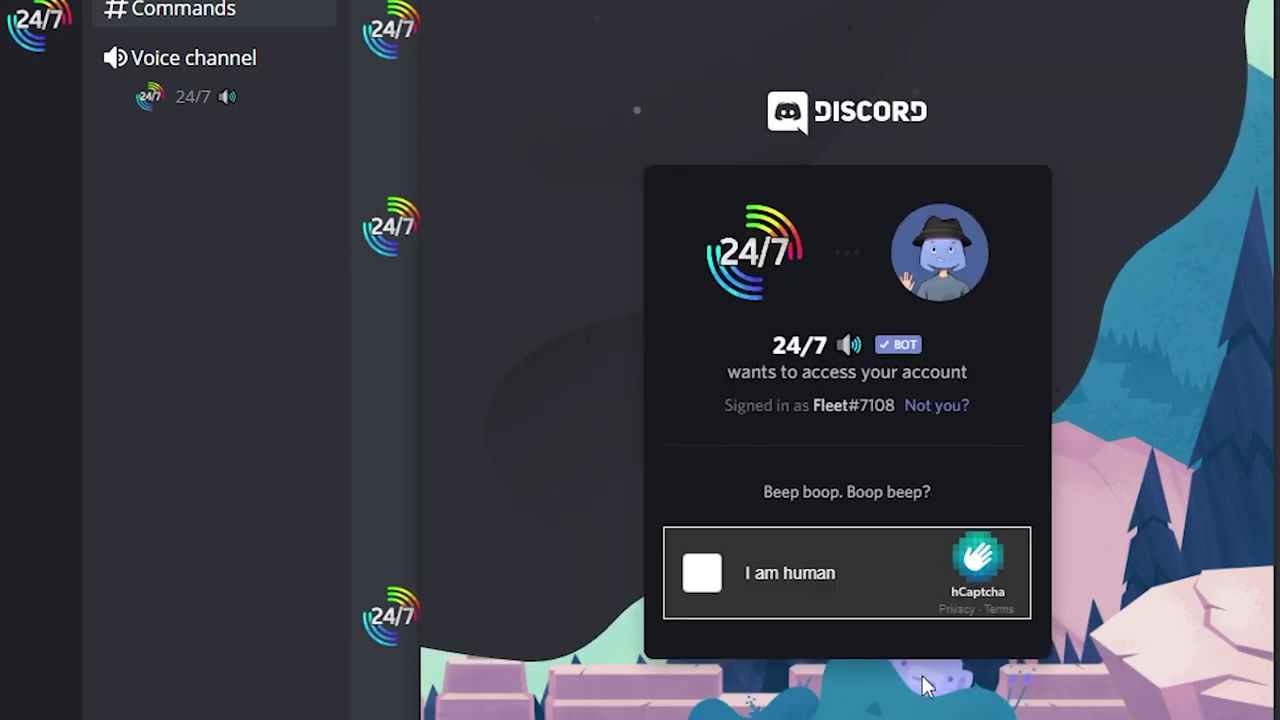
{"action": "left_click", "coordinate": [703, 580]}
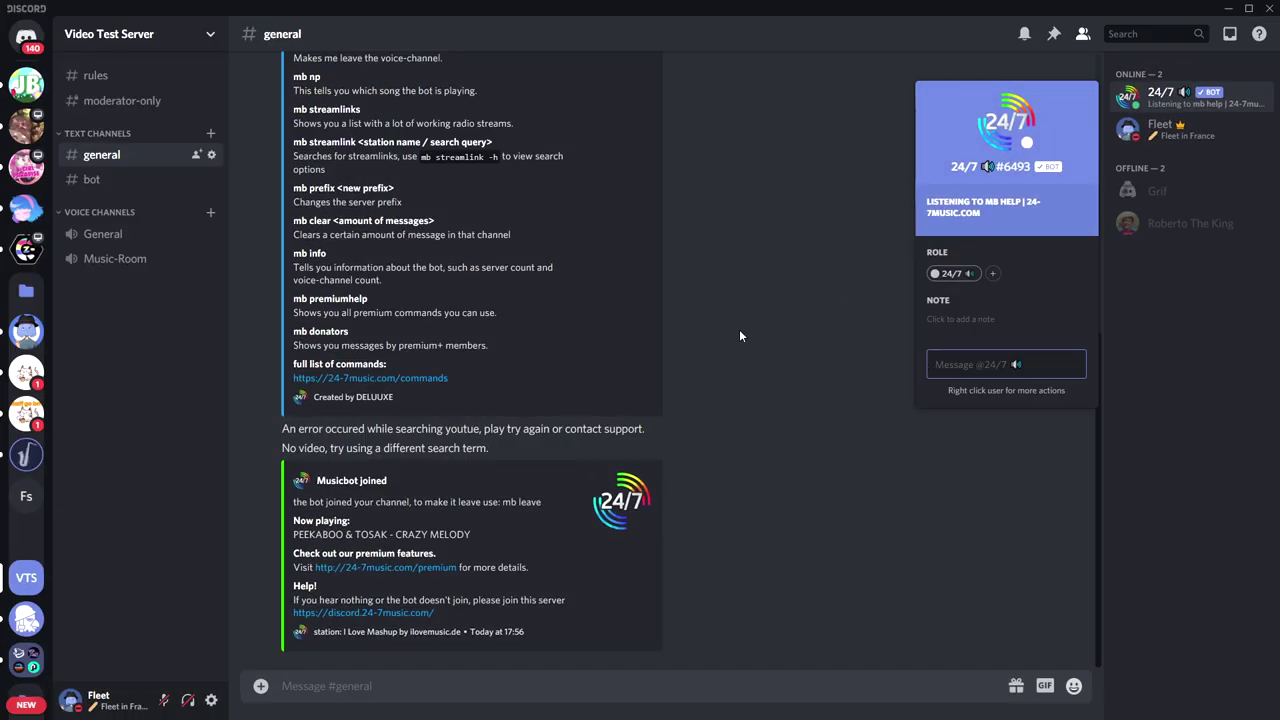
Check which channel types are offered for a new channel in the Voice Channels category
{"action": "left_click", "coordinate": [575, 523]}
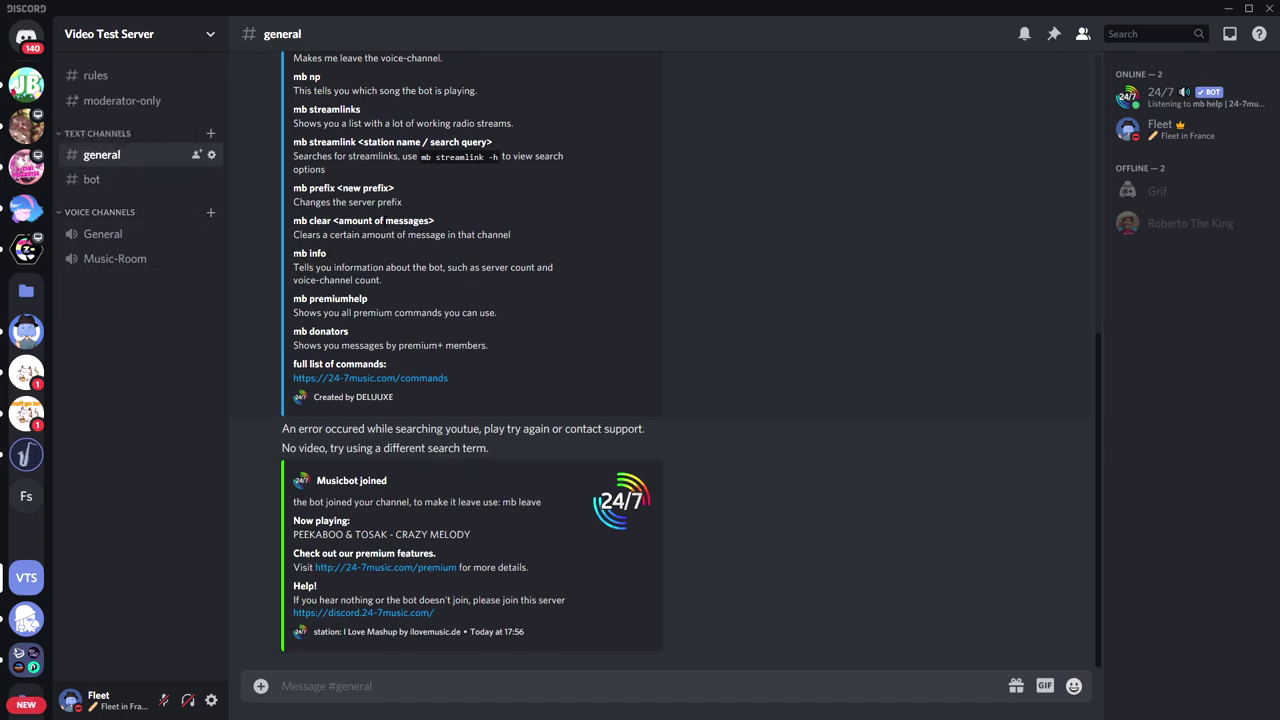
{"action": "left_click", "coordinate": [212, 214]}
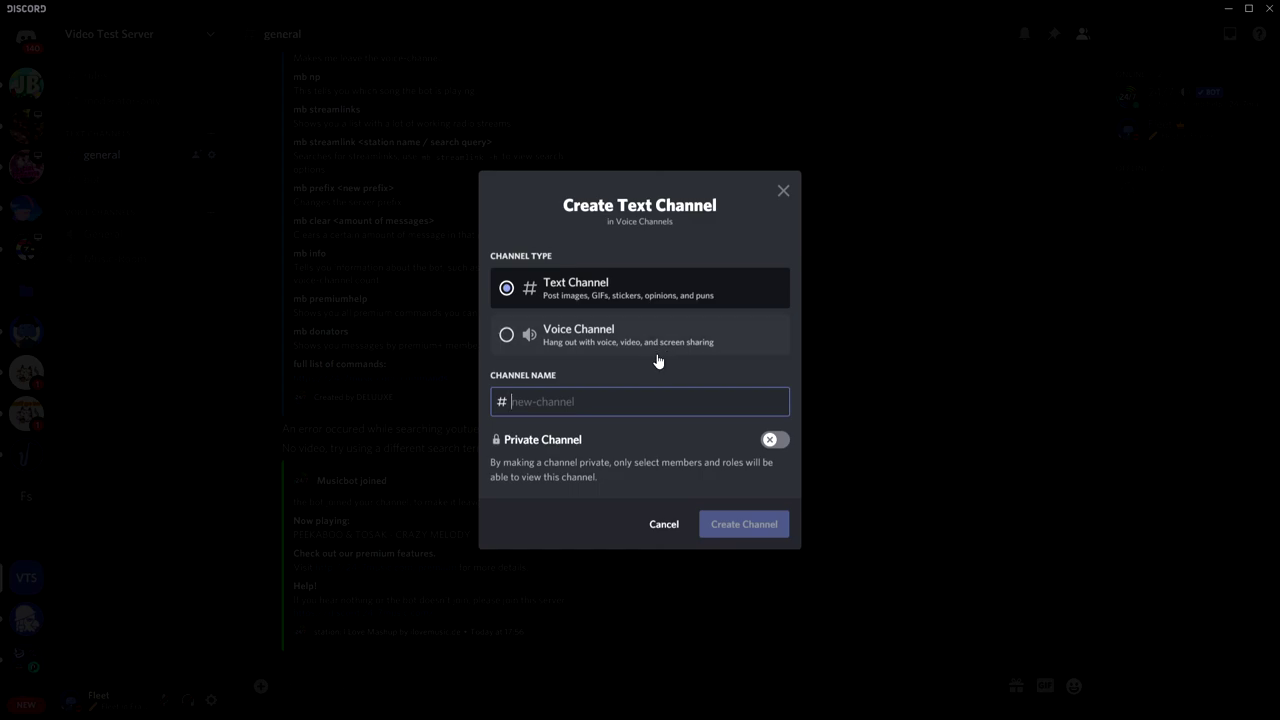
{"action": "left_click", "coordinate": [783, 191]}
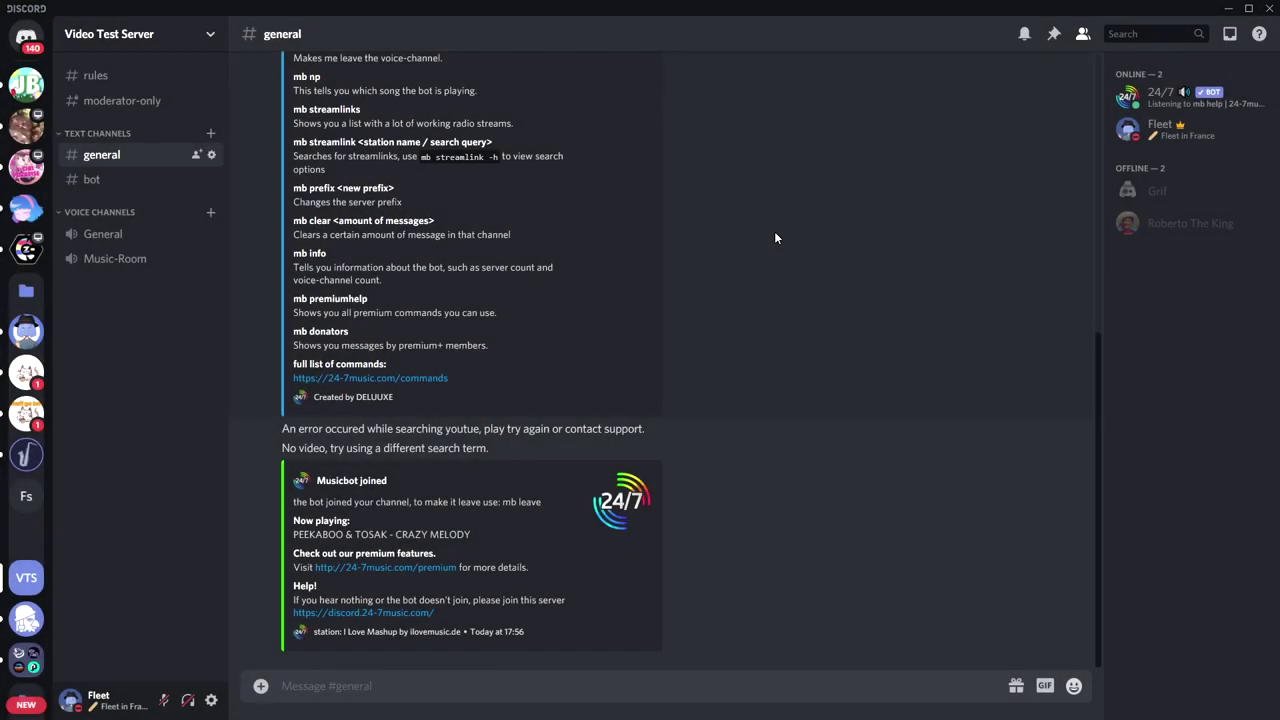
Start the Community setup in Video Test Server's settings and get through the safety checks
{"action": "left_click", "coordinate": [212, 38]}
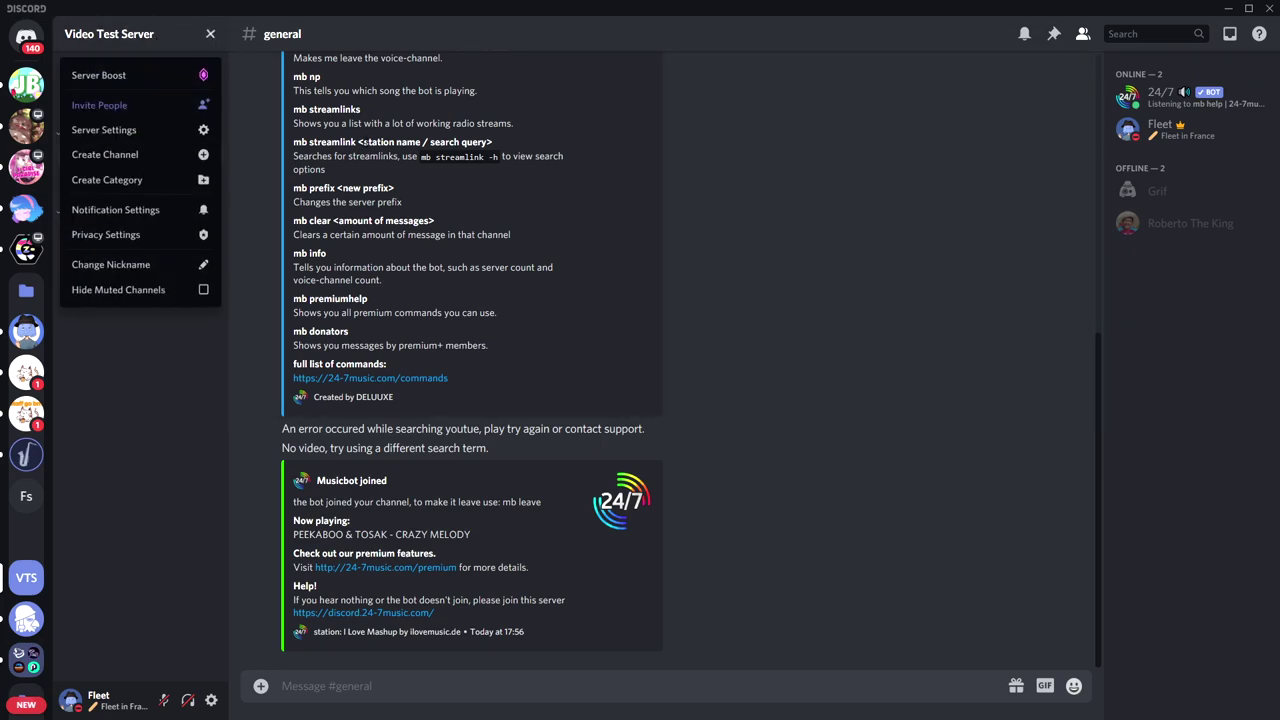
{"action": "left_click", "coordinate": [150, 130]}
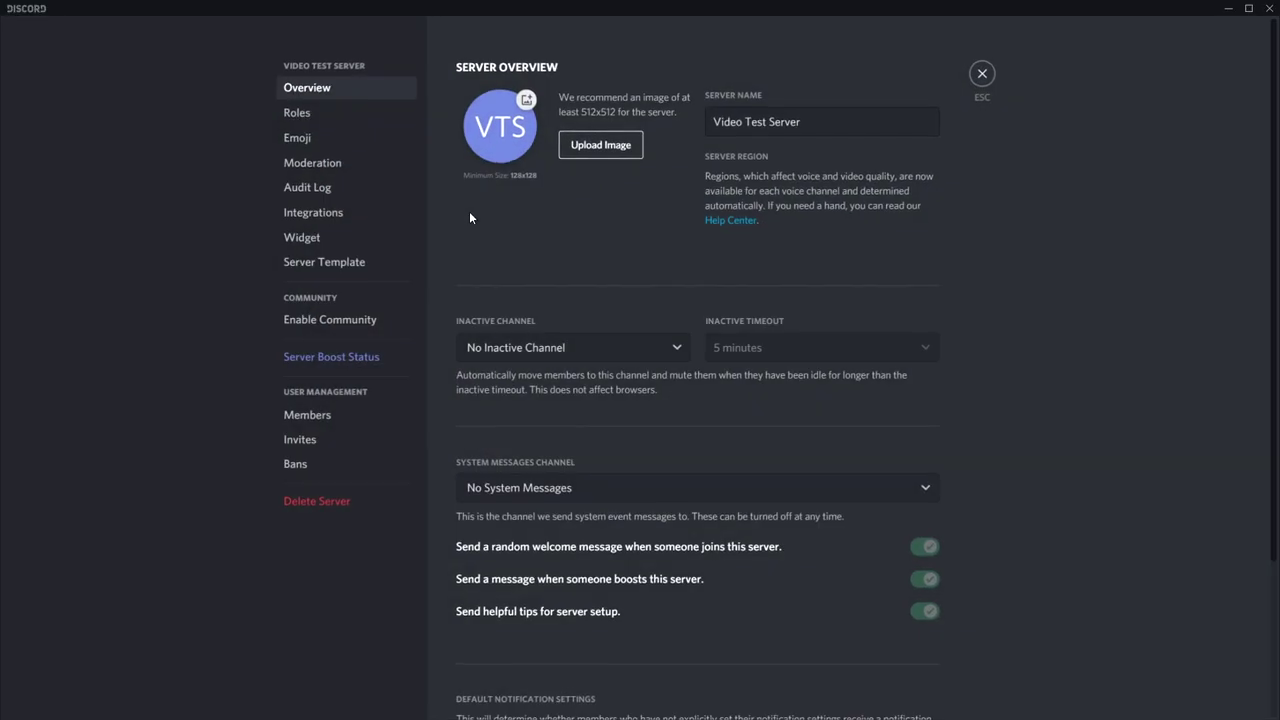
{"action": "left_click", "coordinate": [346, 327]}
{"action": "left_click", "coordinate": [708, 334]}
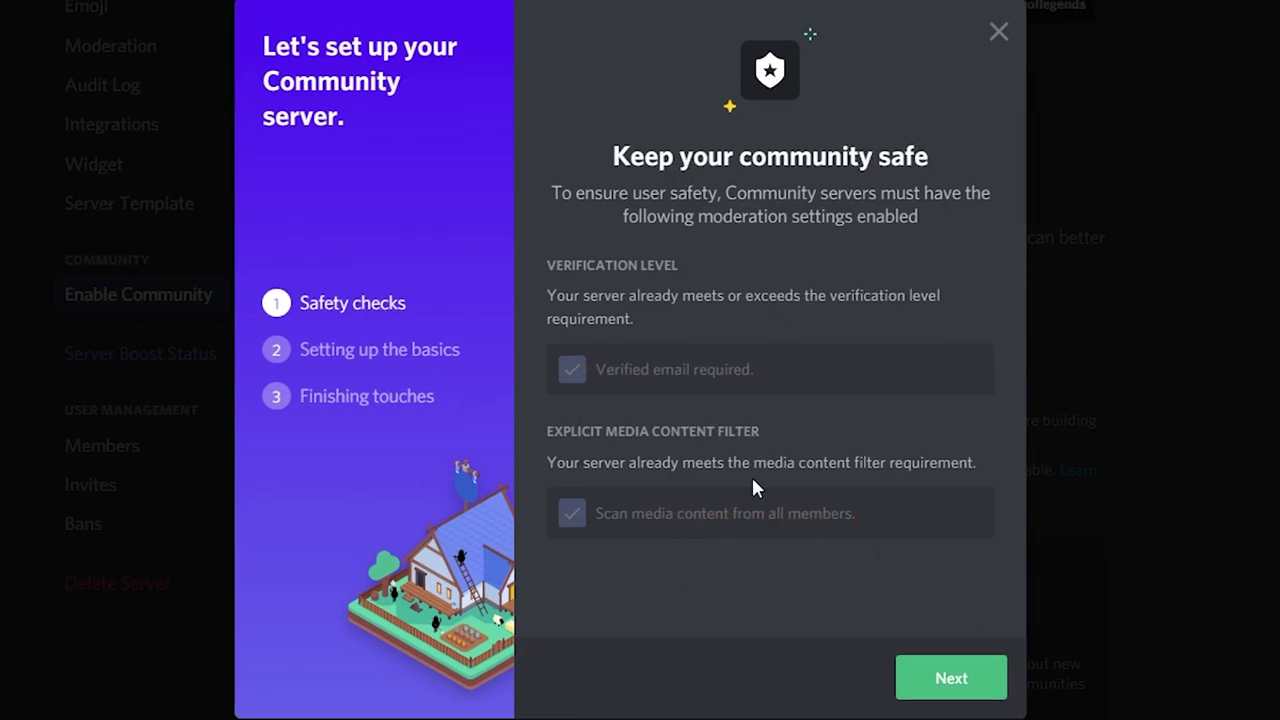
{"action": "left_click", "coordinate": [952, 688]}
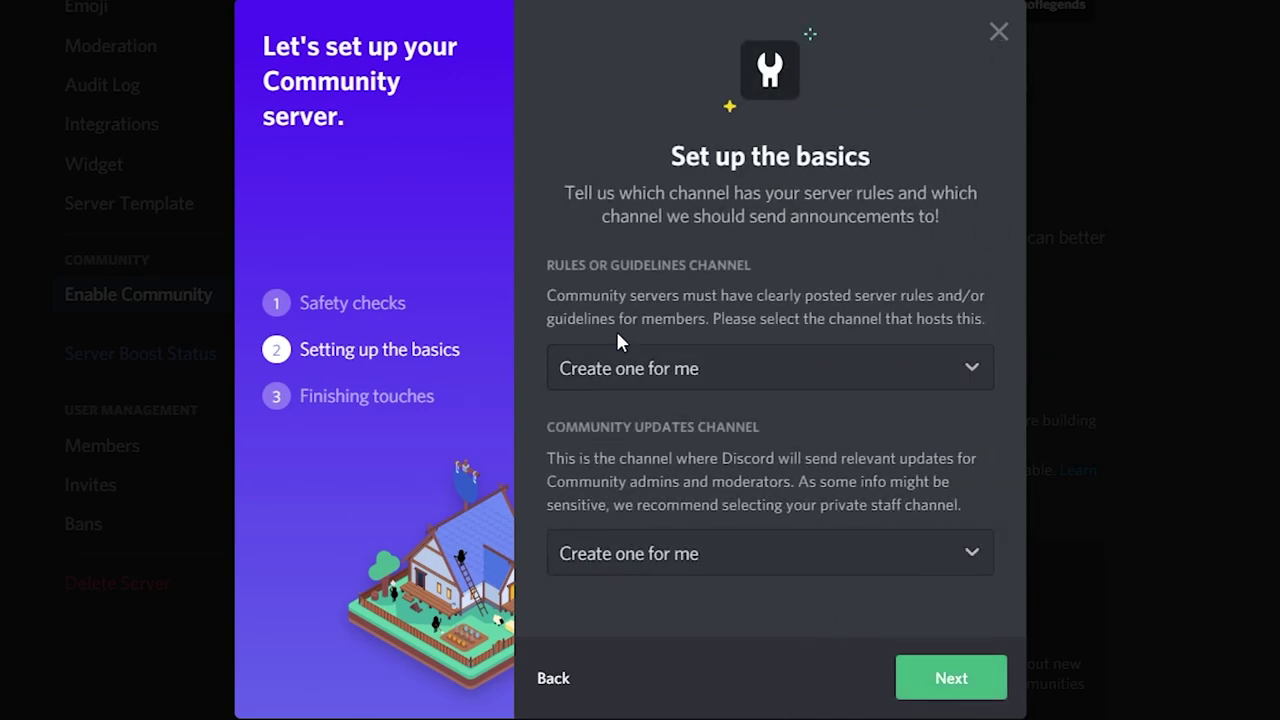
Keep "Create one for me" for both the rules channel and the community updates channel, and continue the setup
{"action": "left_click", "coordinate": [600, 372]}
{"action": "left_click", "coordinate": [590, 378]}
{"action": "left_click", "coordinate": [599, 374]}
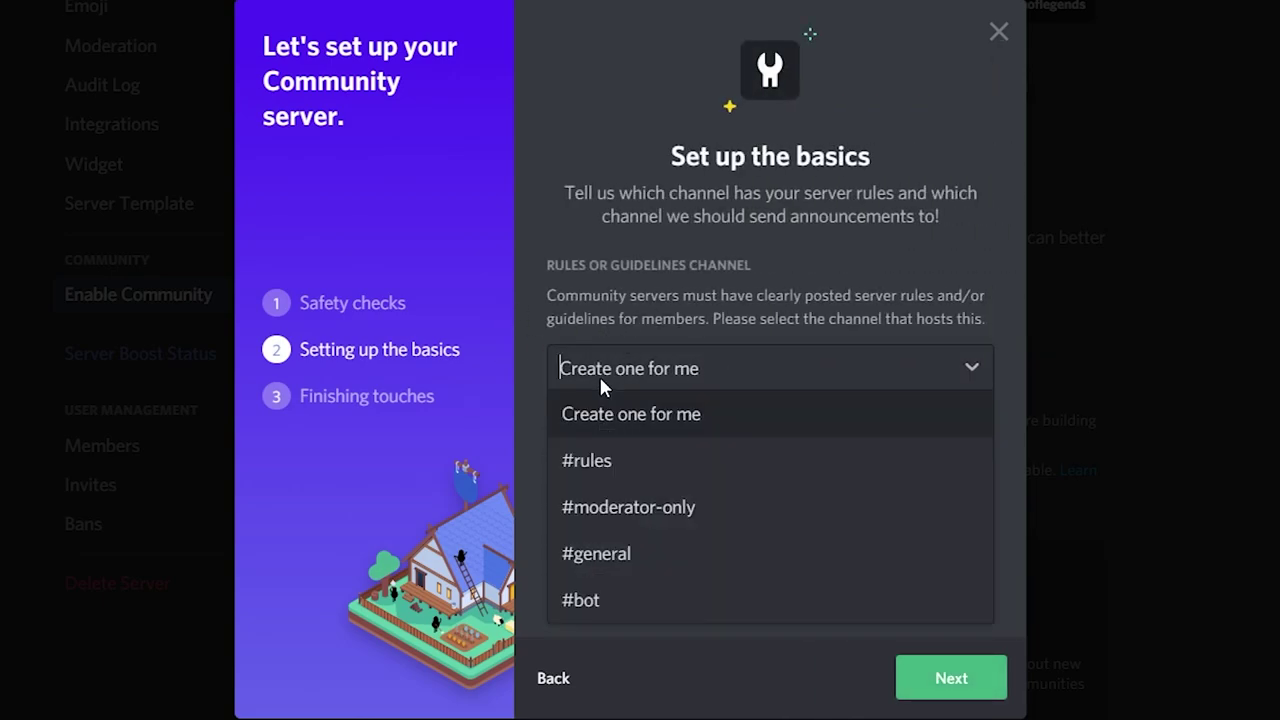
{"action": "left_click", "coordinate": [653, 367]}
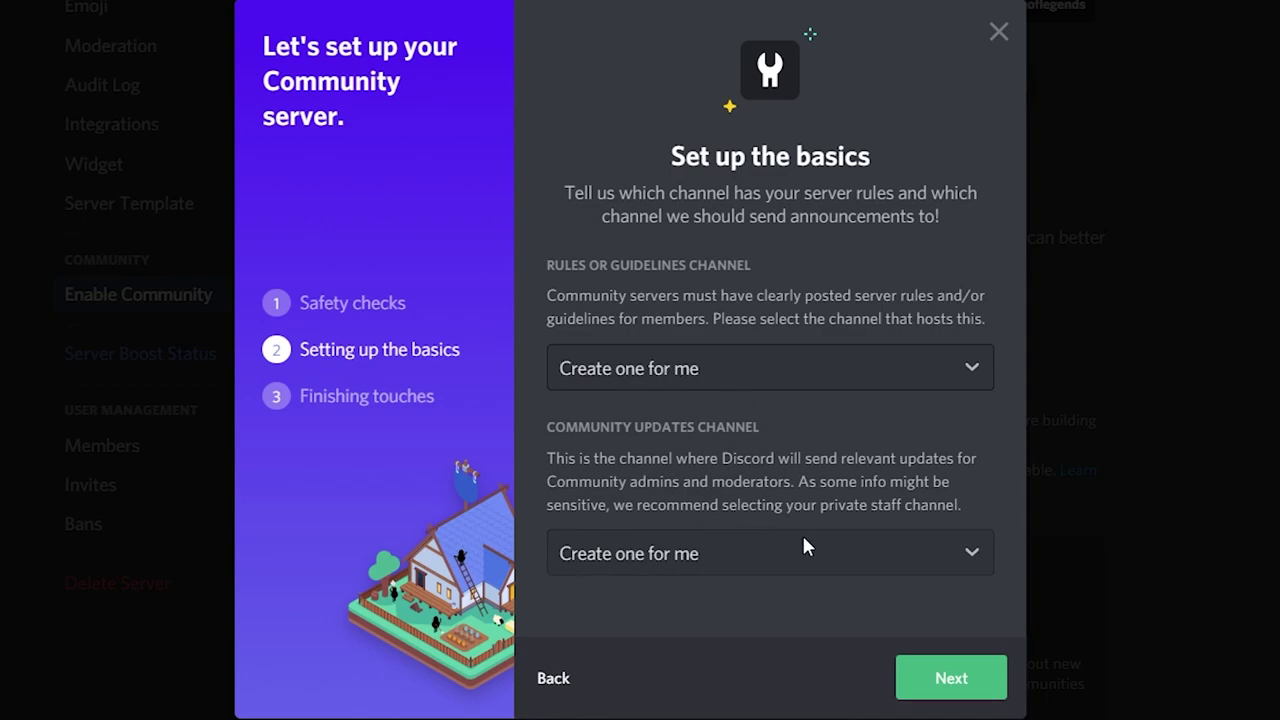
{"action": "left_click", "coordinate": [946, 690]}
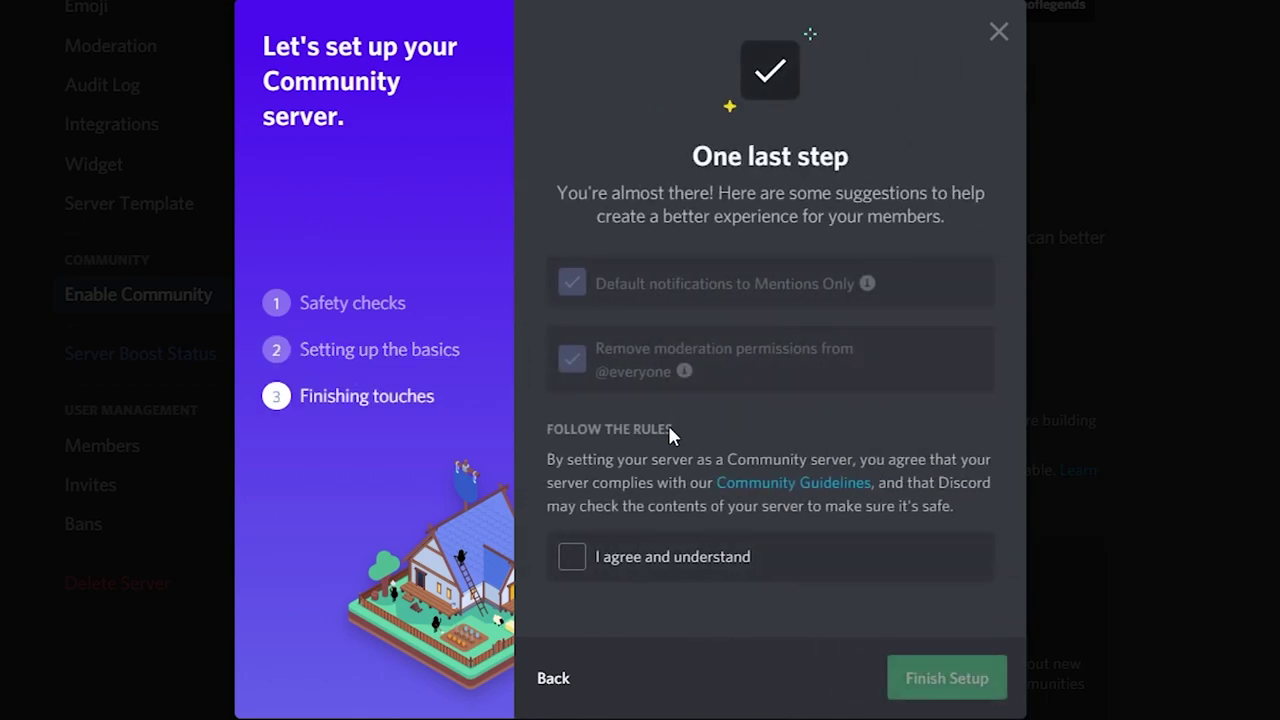
Agree to the Community Guidelines, finish the Community setup and leave the server settings
{"action": "left_click", "coordinate": [572, 556]}
{"action": "left_click", "coordinate": [872, 578]}
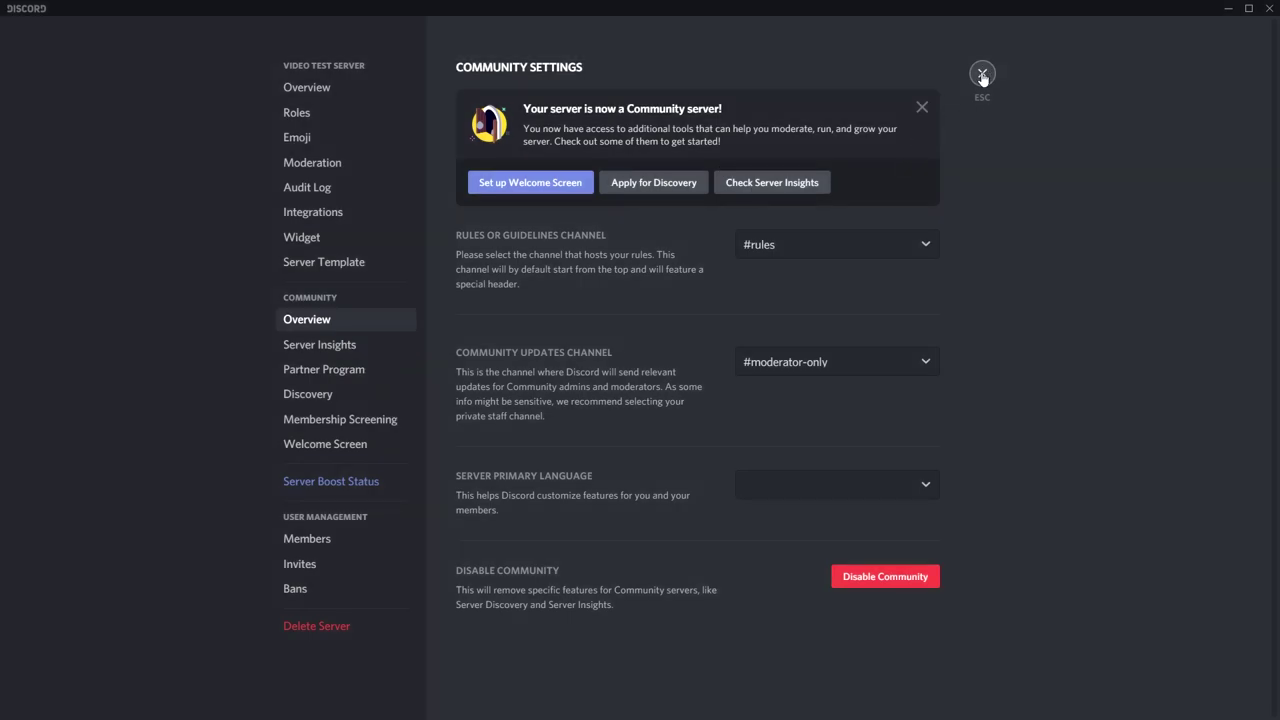
{"action": "left_click", "coordinate": [982, 75]}
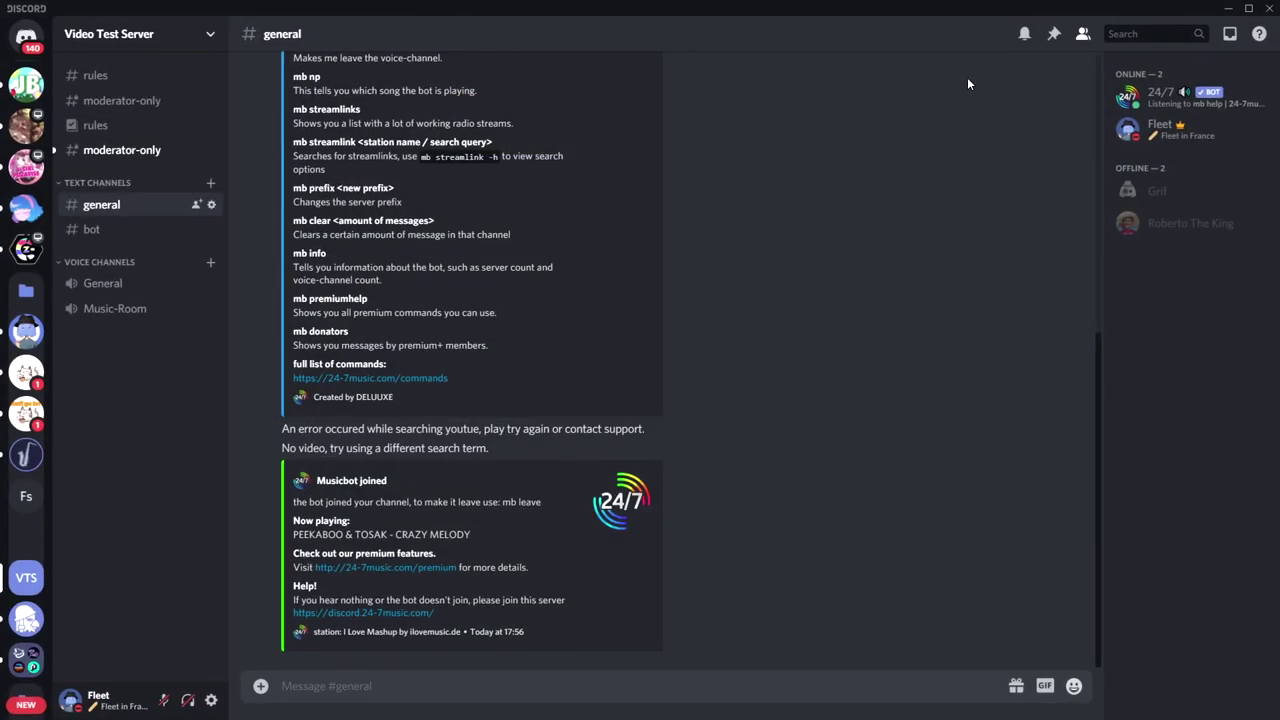
Create a Stage Channel named Music in the Voice Channels category
{"action": "left_click", "coordinate": [211, 265]}
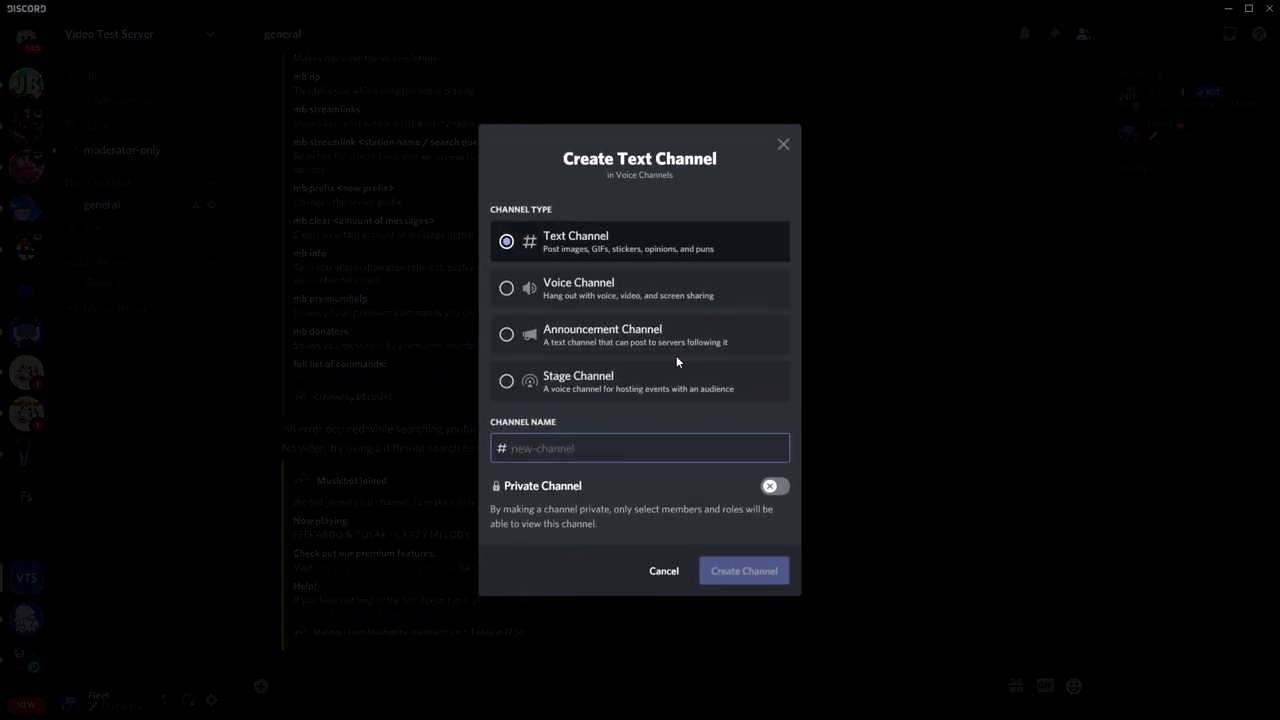
{"action": "left_click", "coordinate": [602, 381]}
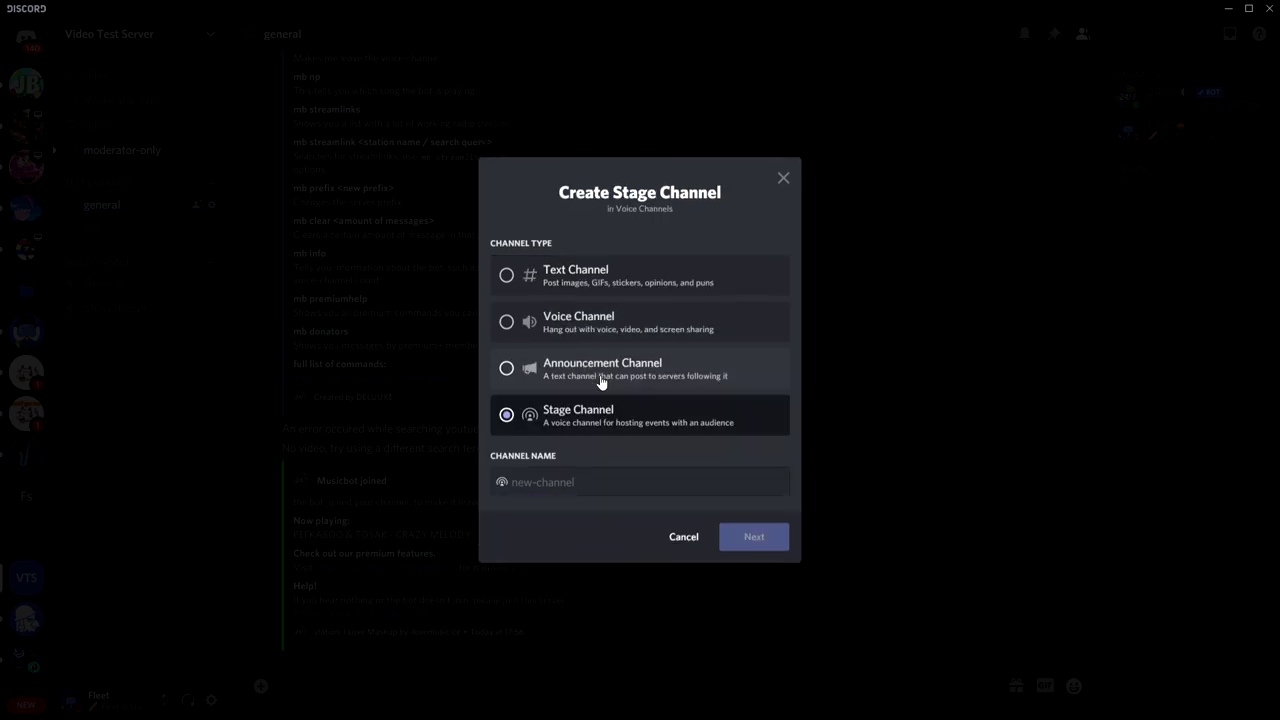
{"action": "left_click", "coordinate": [570, 478]}
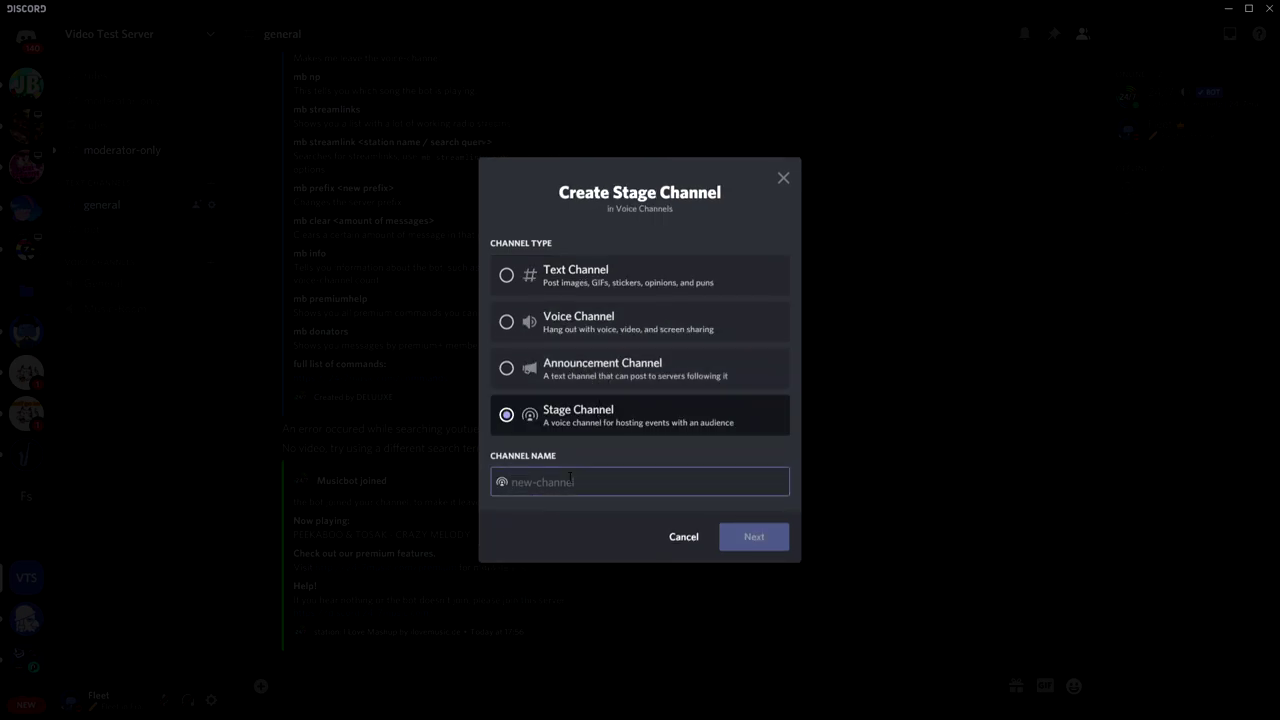
{"action": "type", "text": "Music"}
{"action": "key", "text": "Return"}
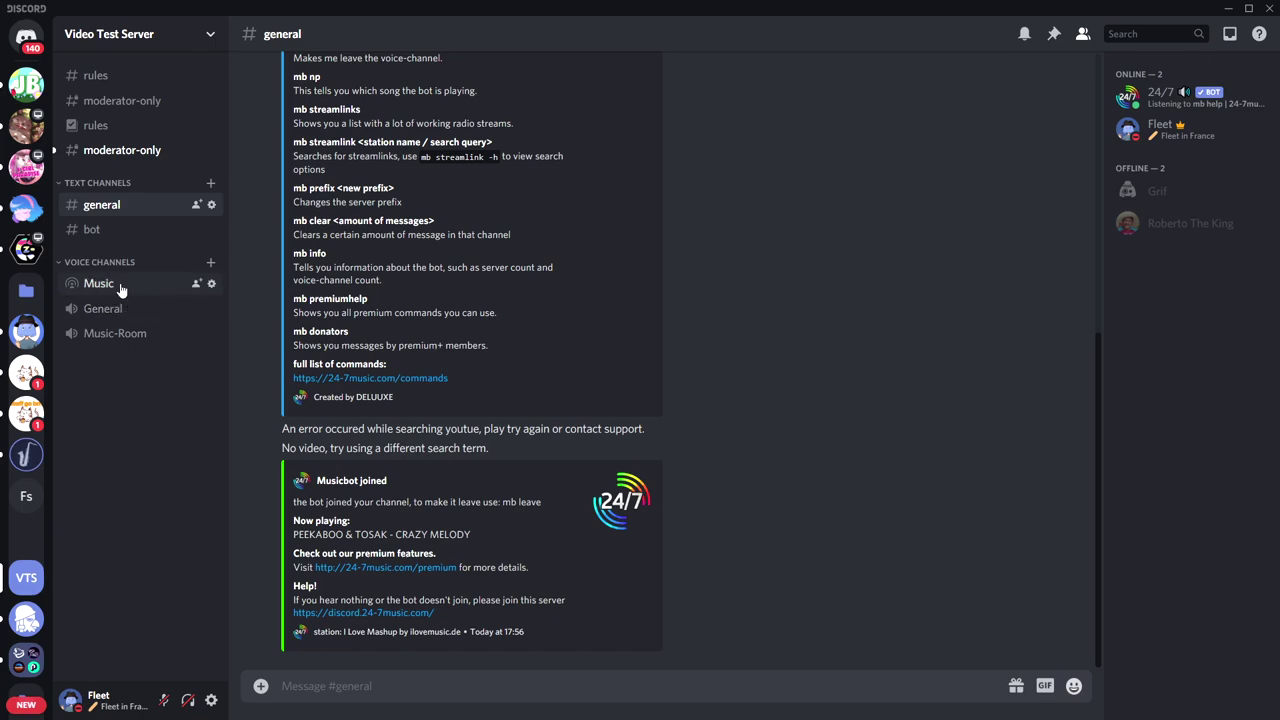
Join the Music stage channel and open the stage with the topic "Music"
{"action": "left_click", "coordinate": [118, 285]}
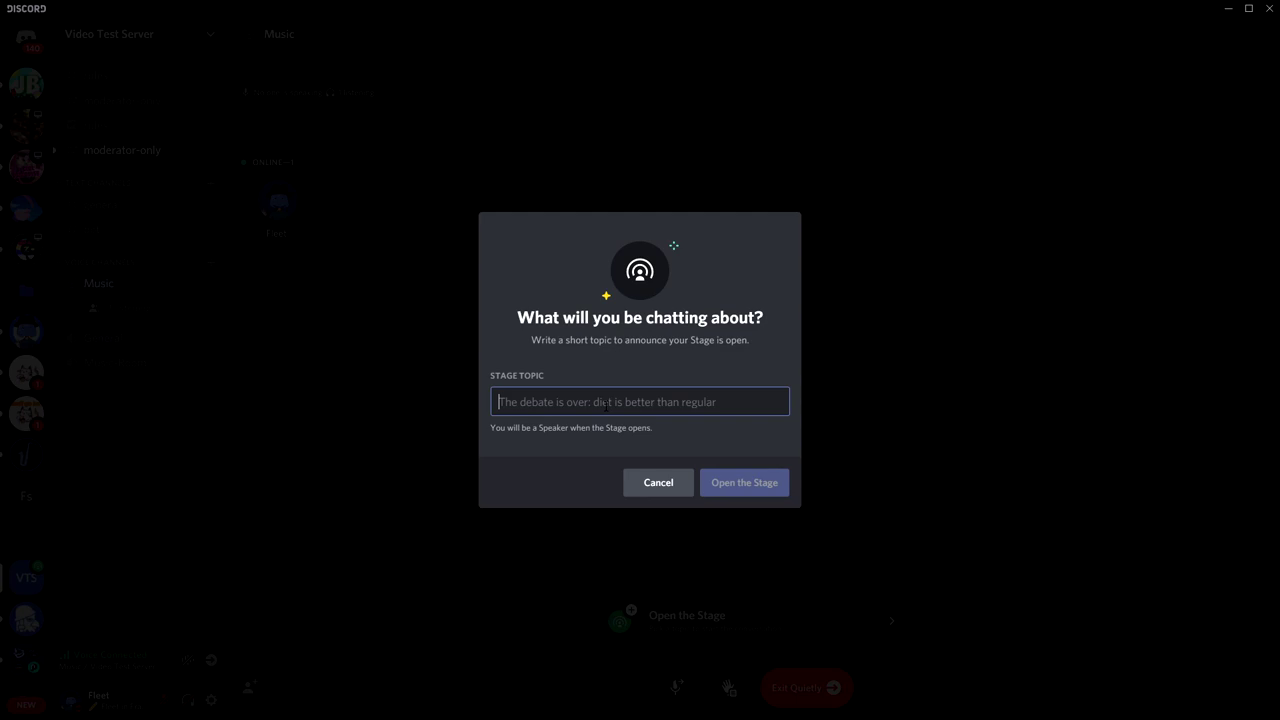
{"action": "type", "text": "Music"}
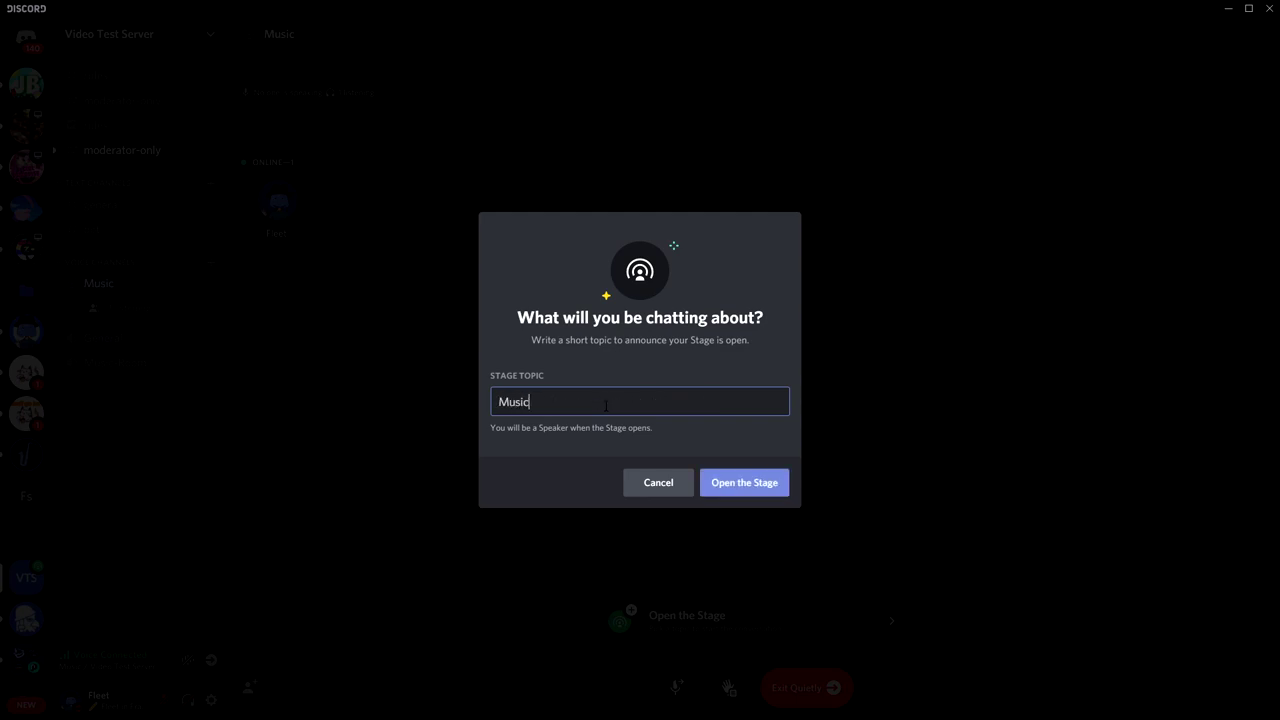
{"action": "left_click", "coordinate": [750, 488]}
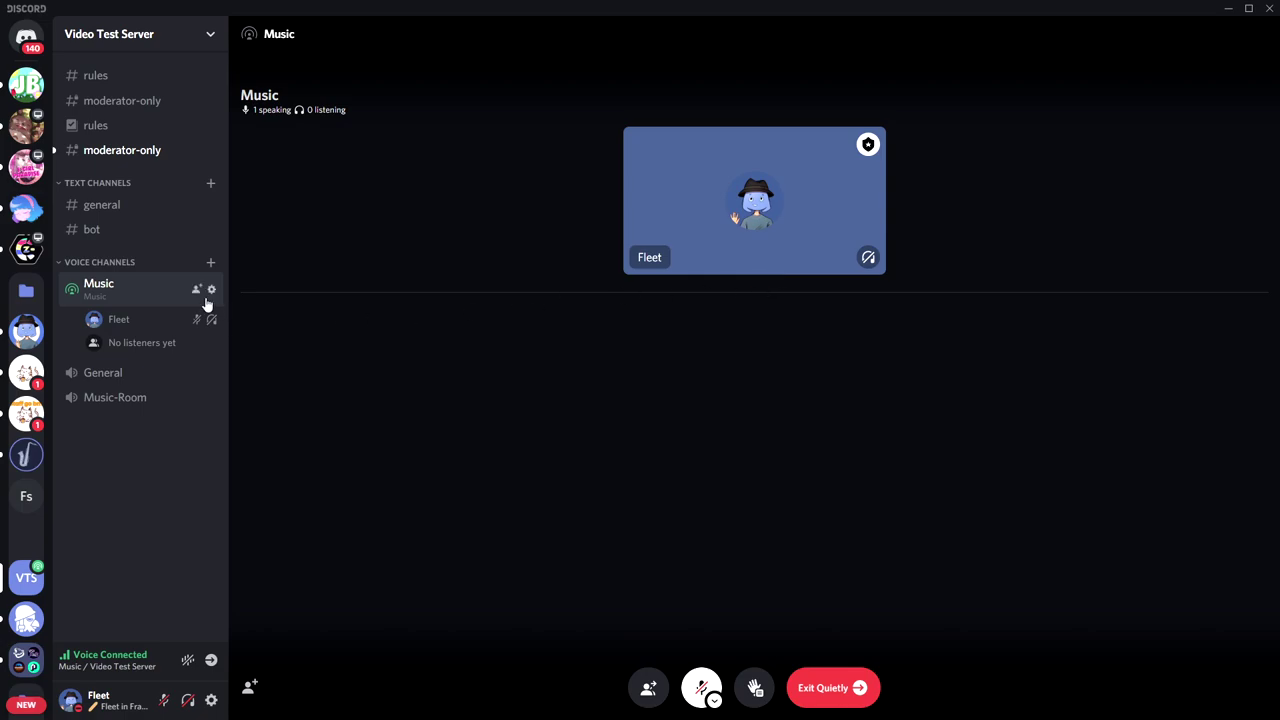
Send the command "mb play" in the bot text channel
{"action": "left_click", "coordinate": [118, 233]}
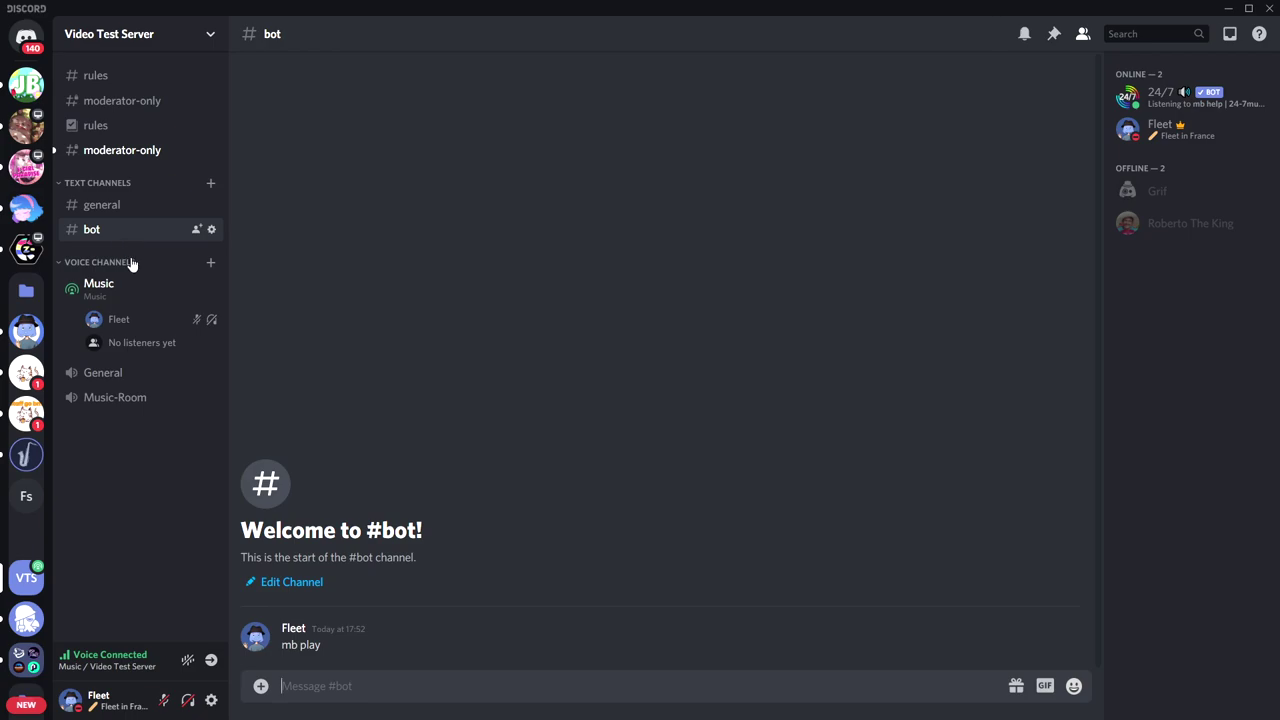
{"action": "left_click", "coordinate": [403, 690]}
{"action": "type", "text": "mb play"}
{"action": "key", "text": "Return"}
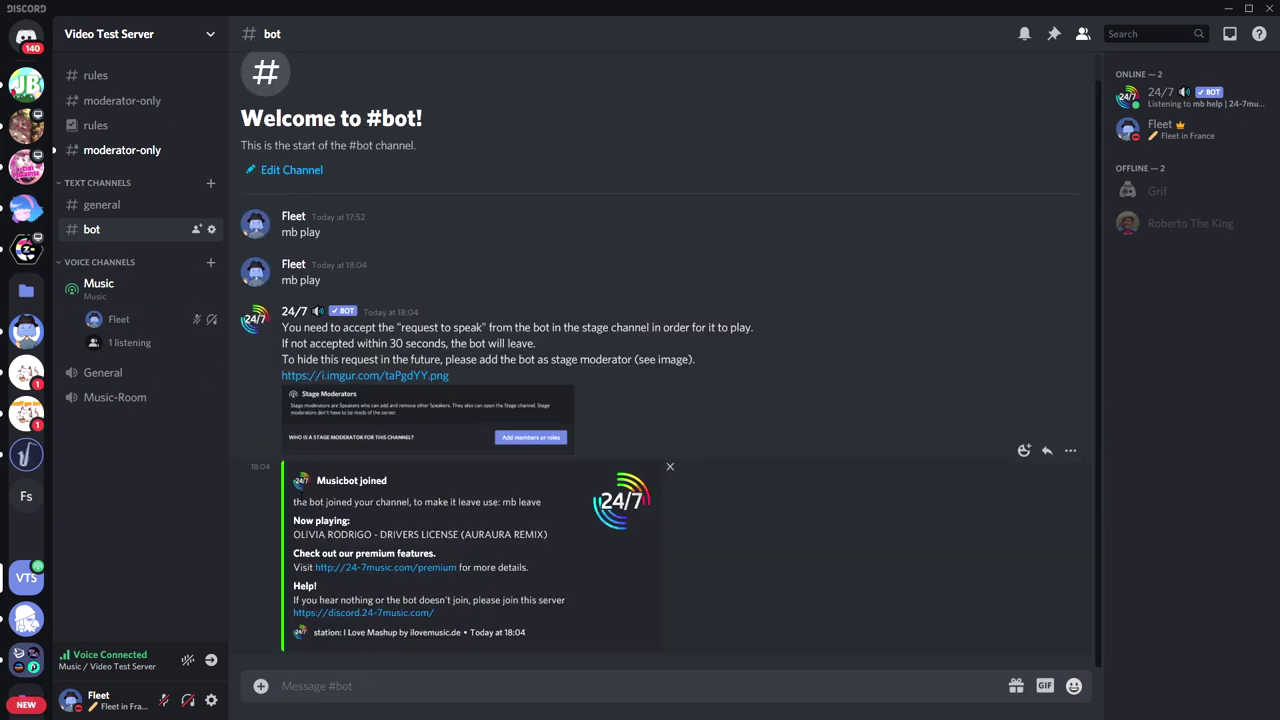
Accept the 24/7 bot's request to speak on the Music stage and move yourself to the audience
{"action": "left_click_drag", "start_coordinate": [282, 327], "coordinate": [752, 327]}
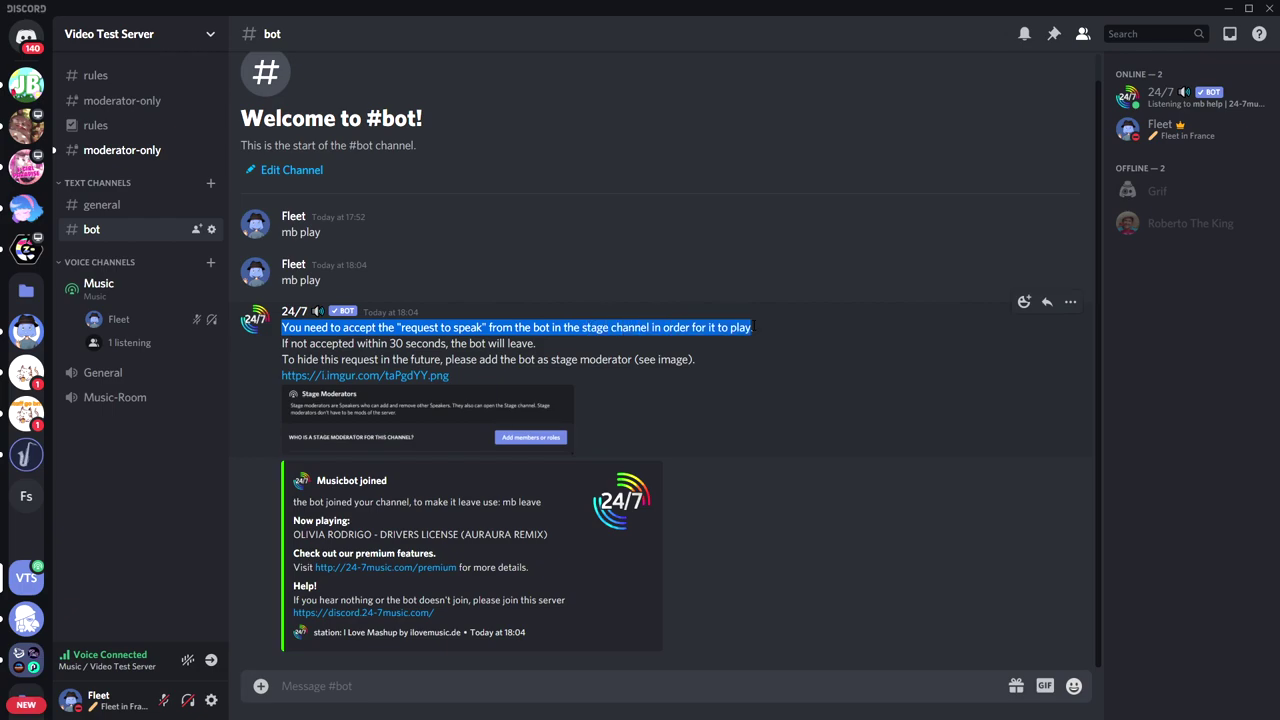
{"action": "left_click", "coordinate": [99, 284]}
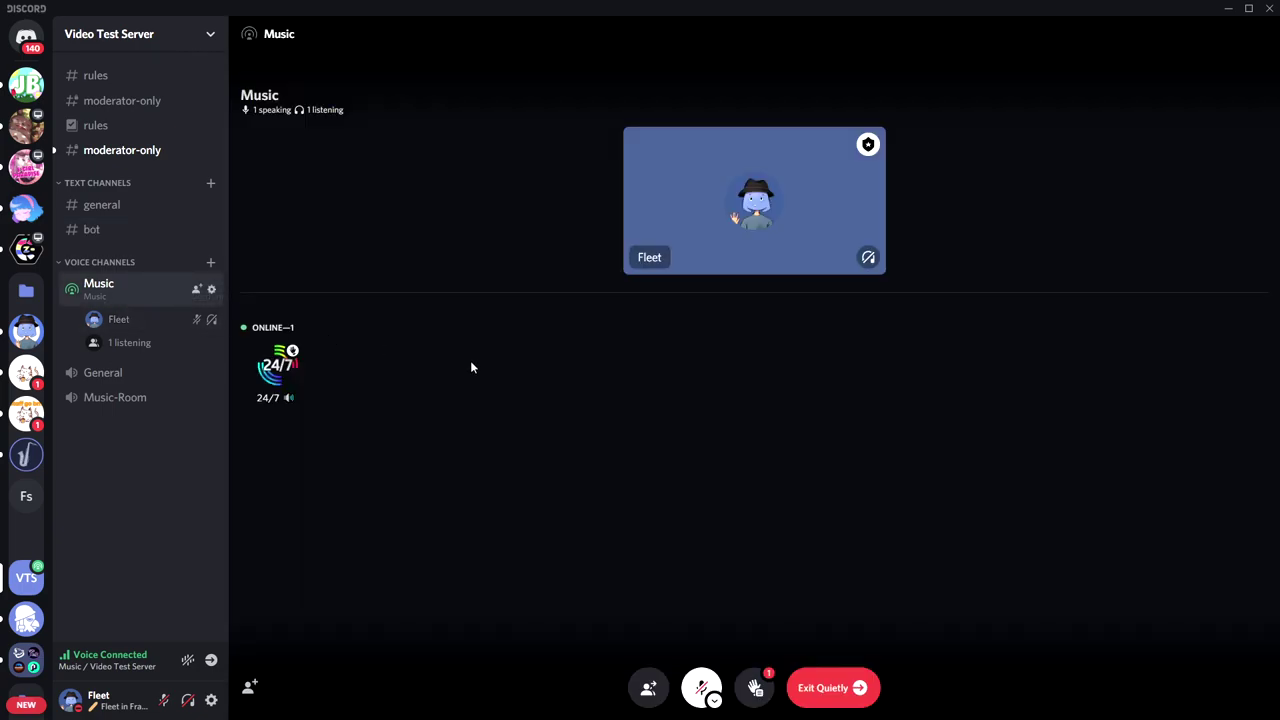
{"action": "left_click", "coordinate": [757, 688]}
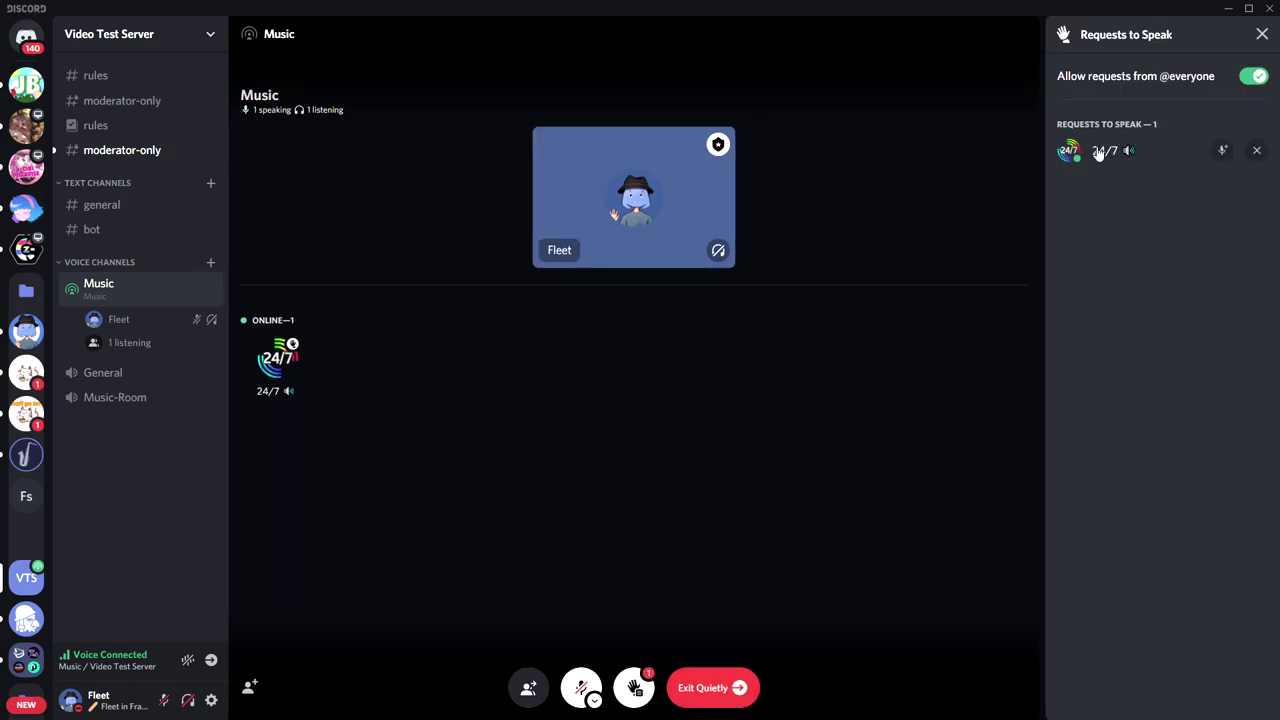
{"action": "left_click", "coordinate": [1221, 155]}
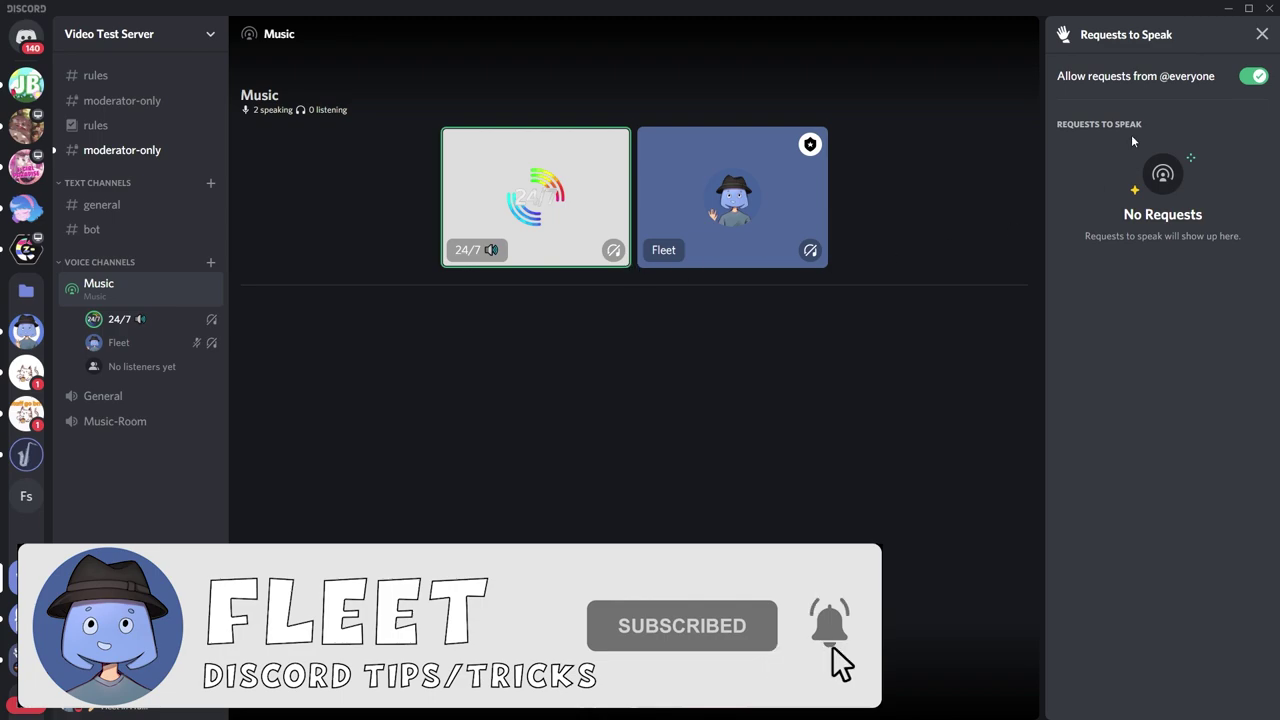
{"action": "left_click", "coordinate": [1262, 34]}
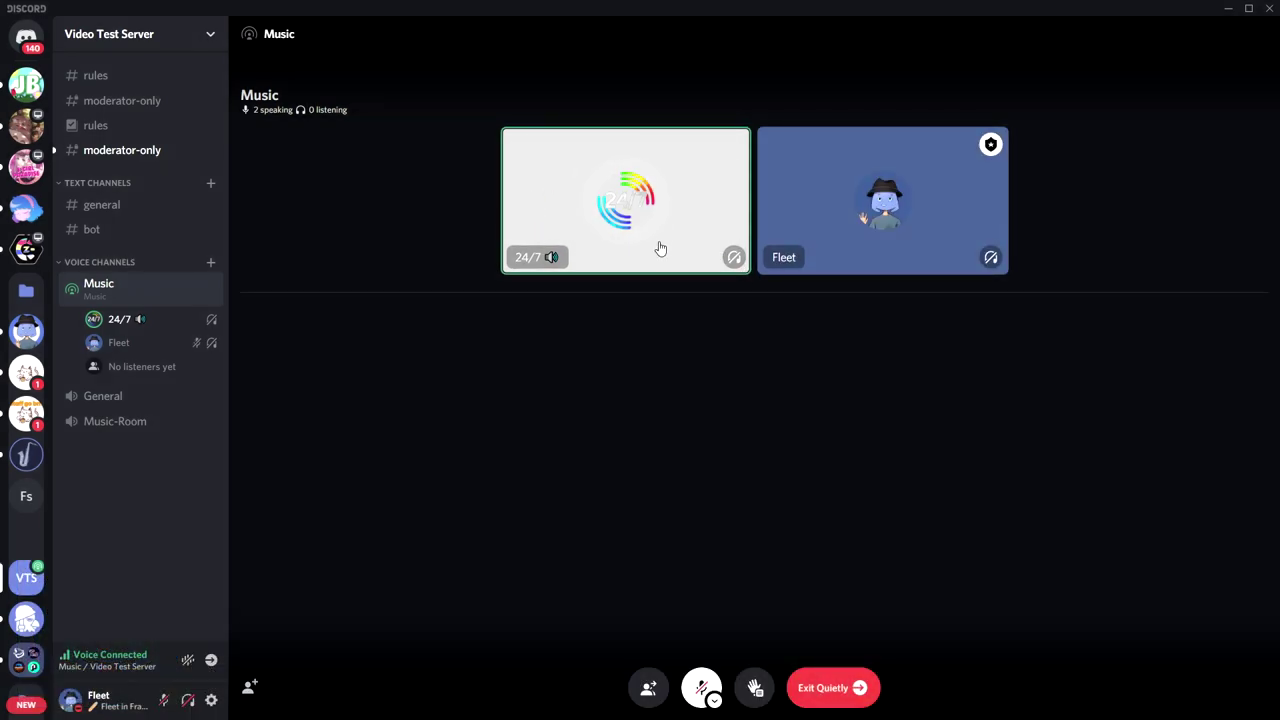
{"action": "left_click", "coordinate": [648, 690]}
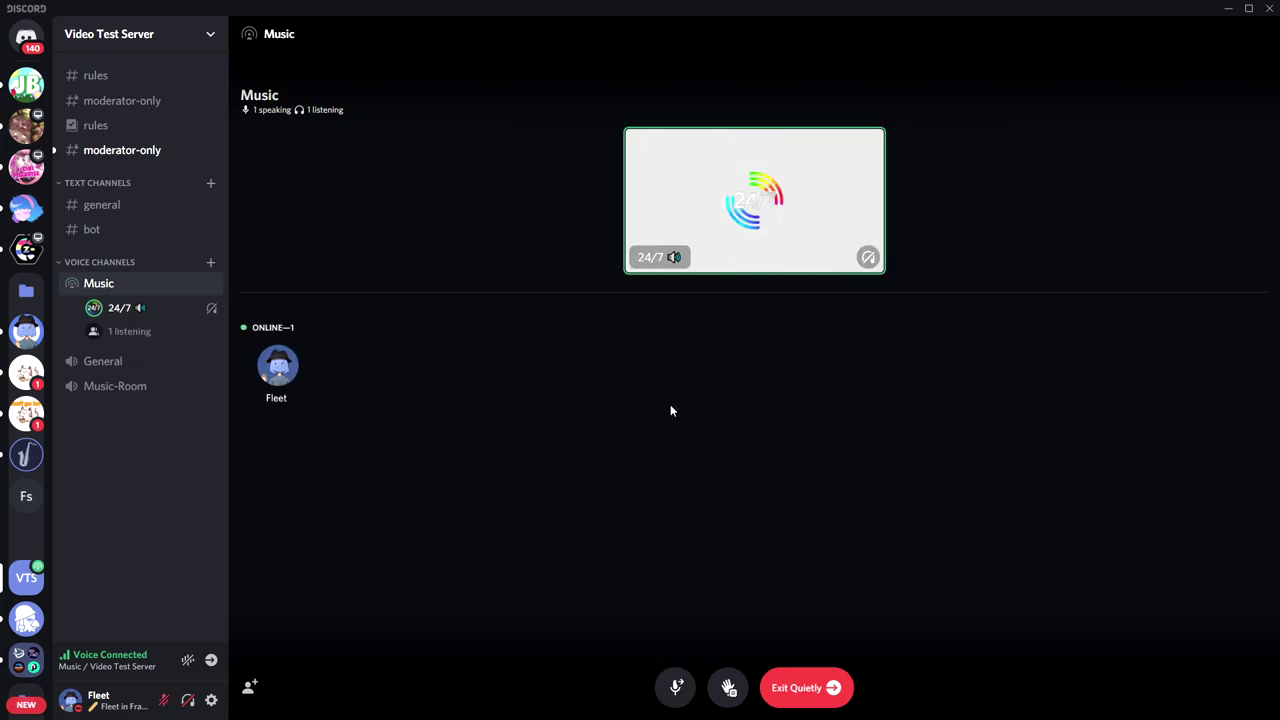
{"action": "left_click", "coordinate": [103, 208]}
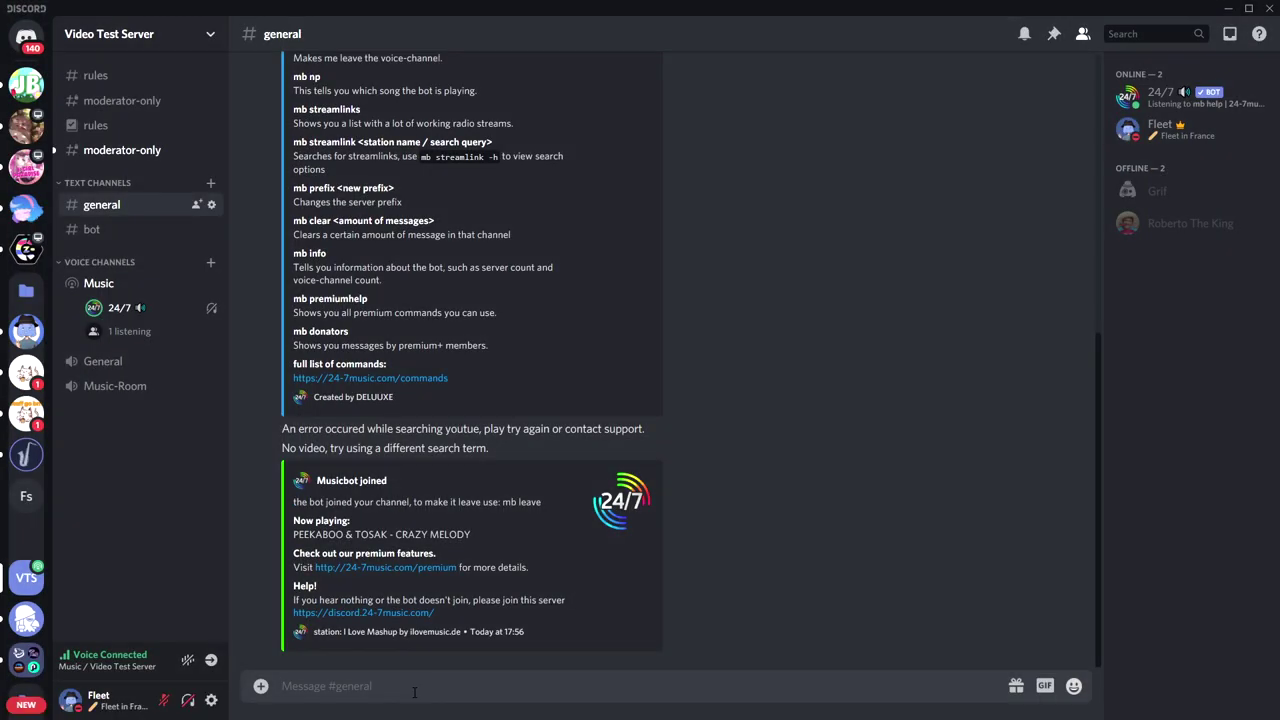
{"action": "type", "text": "mb play"}
{"action": "type", "text": "https://www.youtube.com/watch?v=5qap5aO4i9A"}
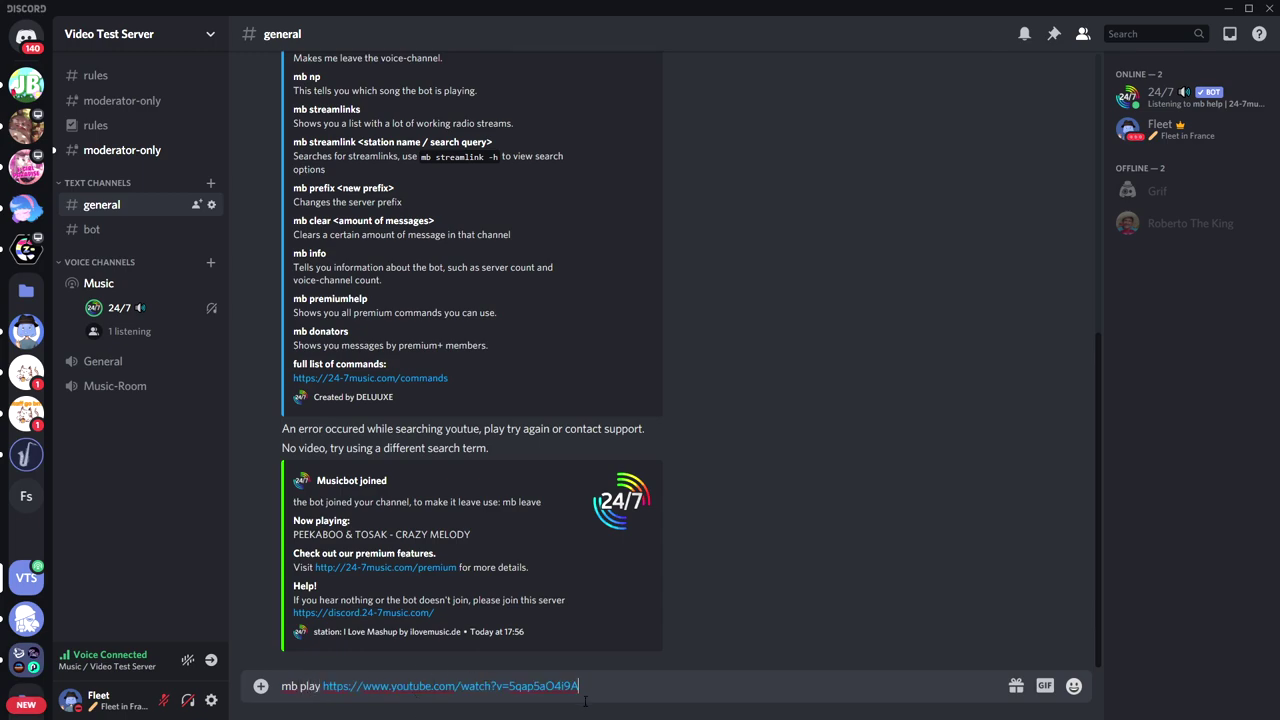
{"action": "key", "text": "Return"}
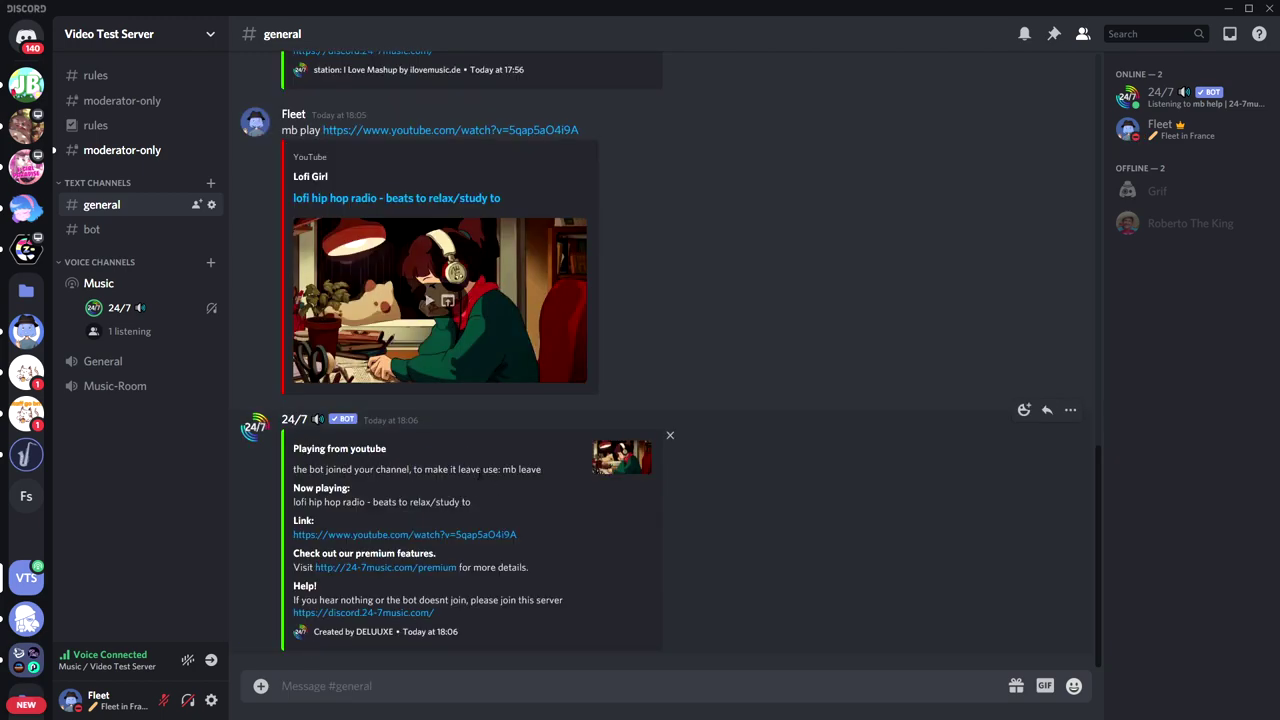
{"action": "left_click_drag", "start_coordinate": [301, 469], "coordinate": [481, 469]}
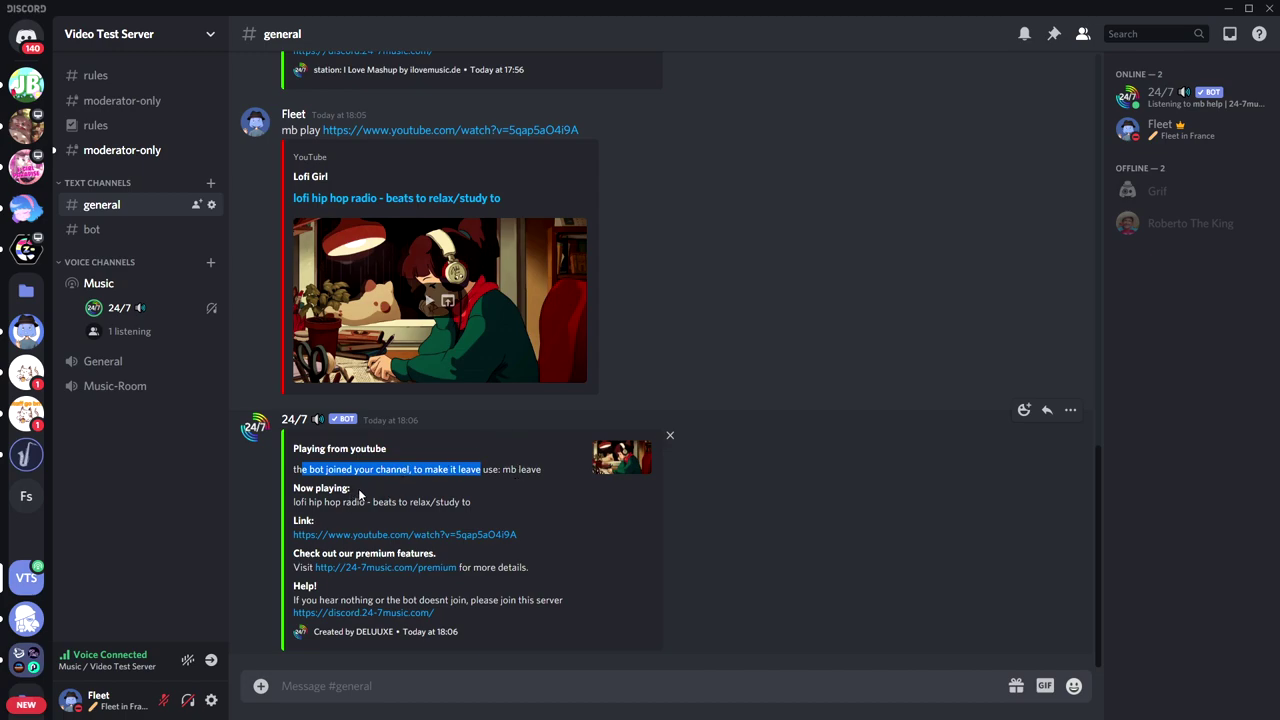
{"action": "left_click", "coordinate": [731, 608]}
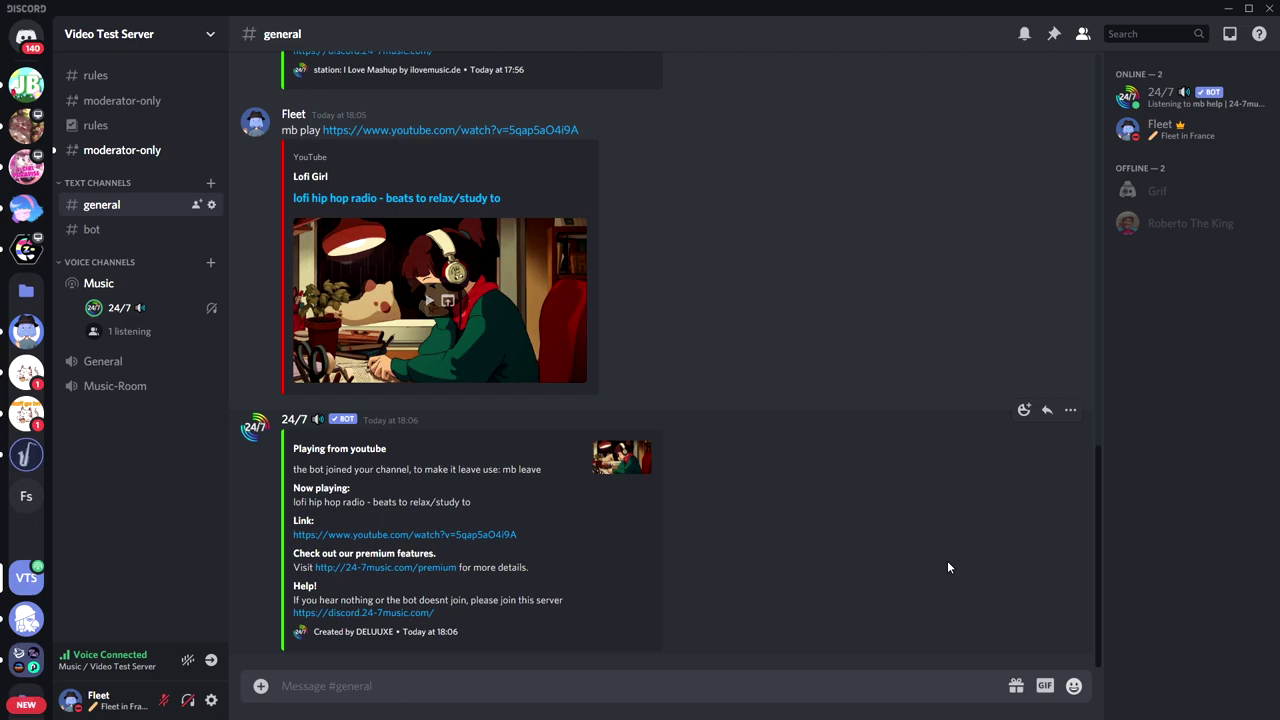
Disconnect from the Music stage channel and use Google's stopwatch in the browser to time how long the 24/7 bot stays without listeners
{"action": "key", "text": "alt+Tab"}
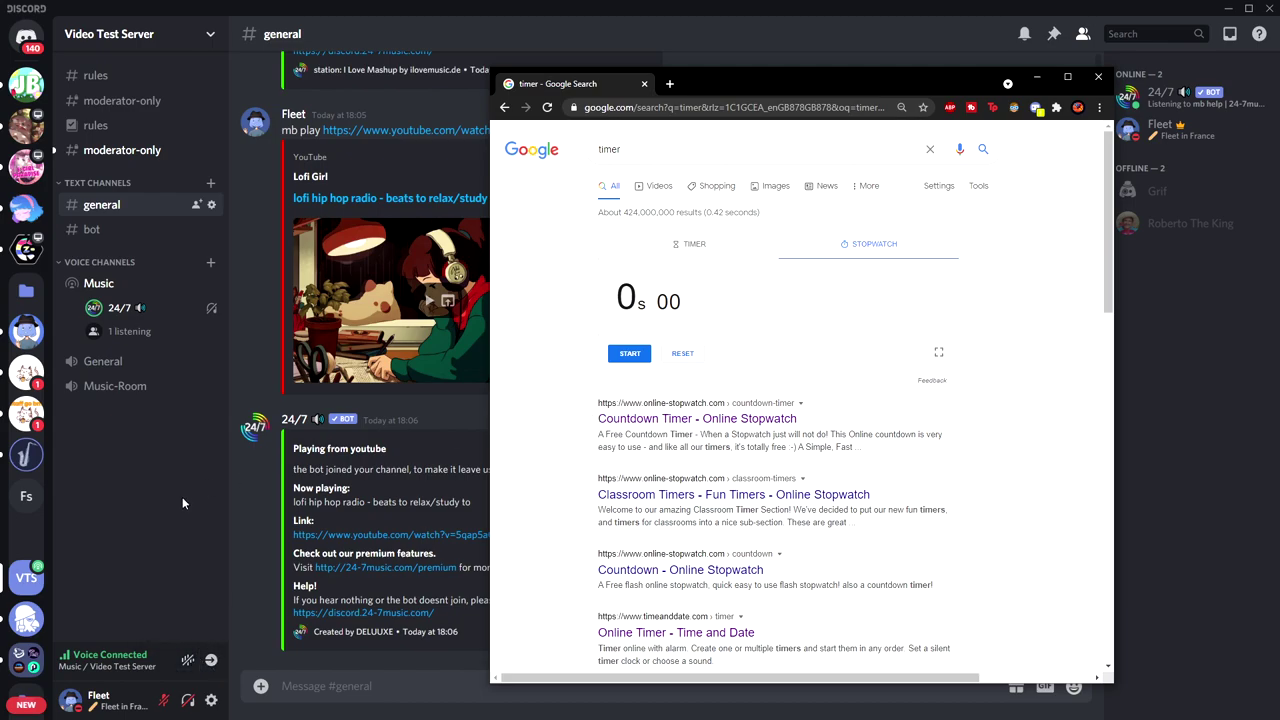
{"action": "left_click", "coordinate": [211, 666]}
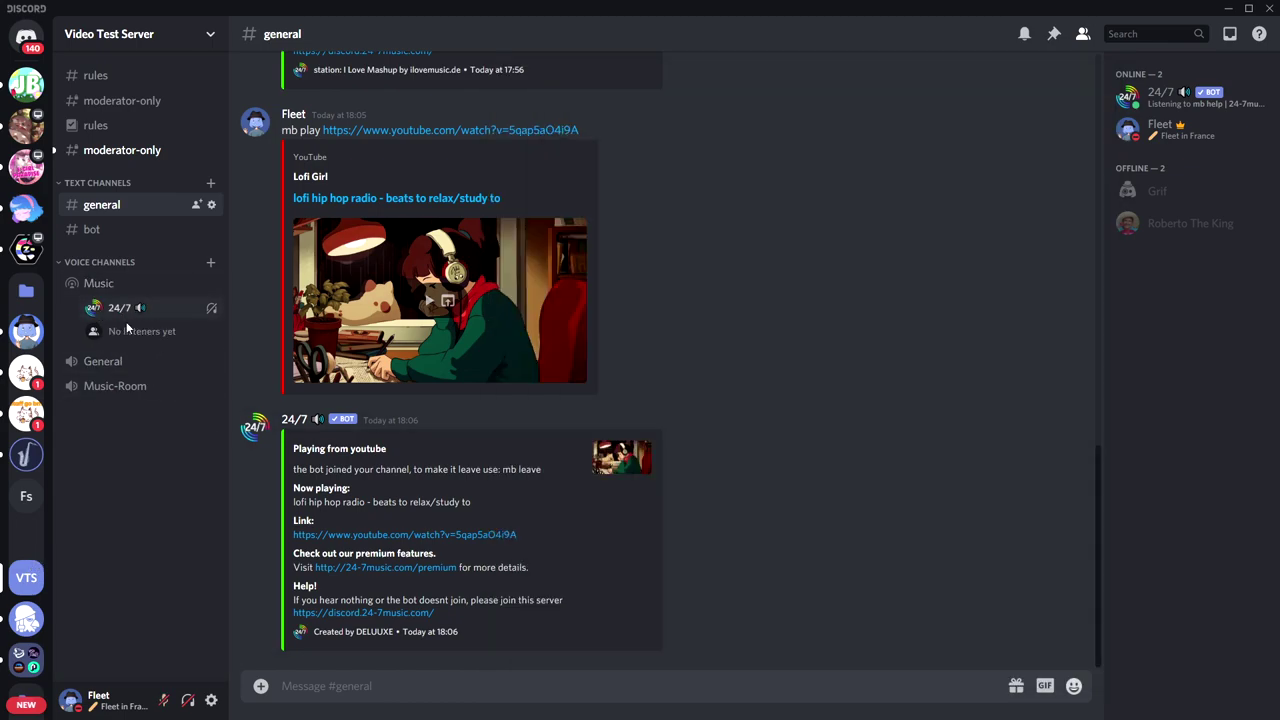
{"action": "key", "text": "alt+Tab"}
{"action": "left_click", "coordinate": [645, 356]}
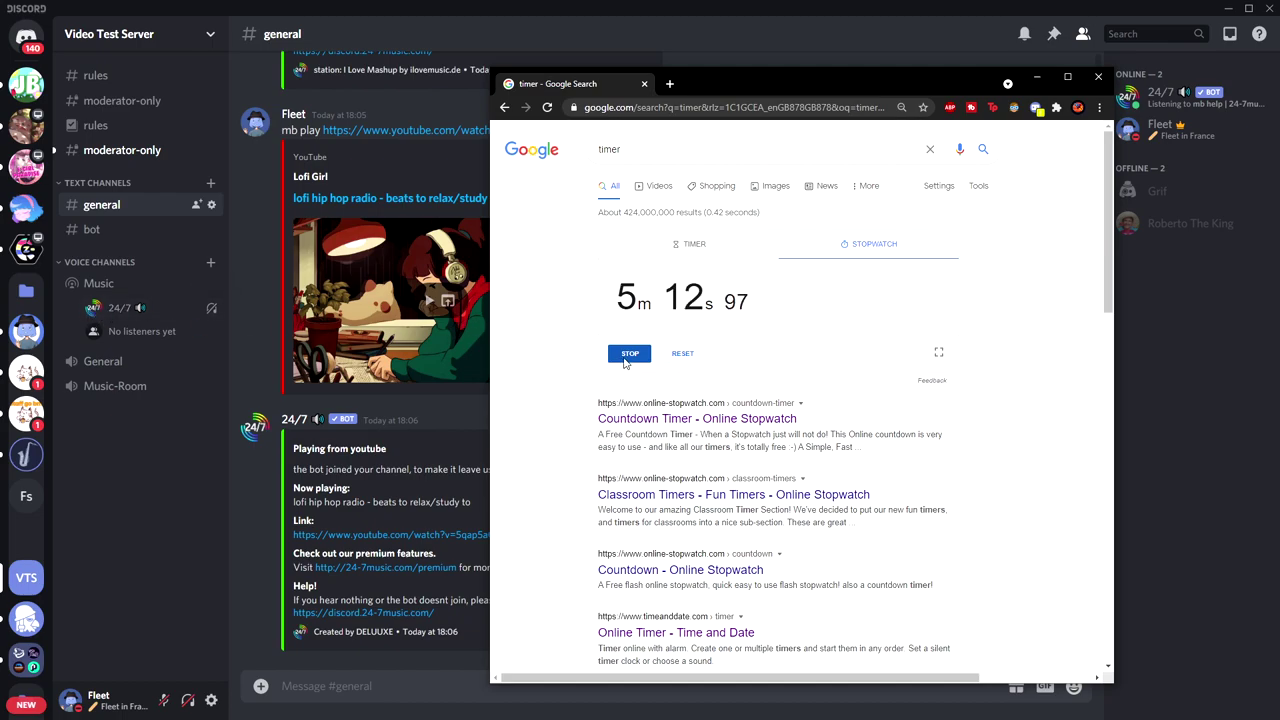
{"action": "left_click", "coordinate": [630, 355]}
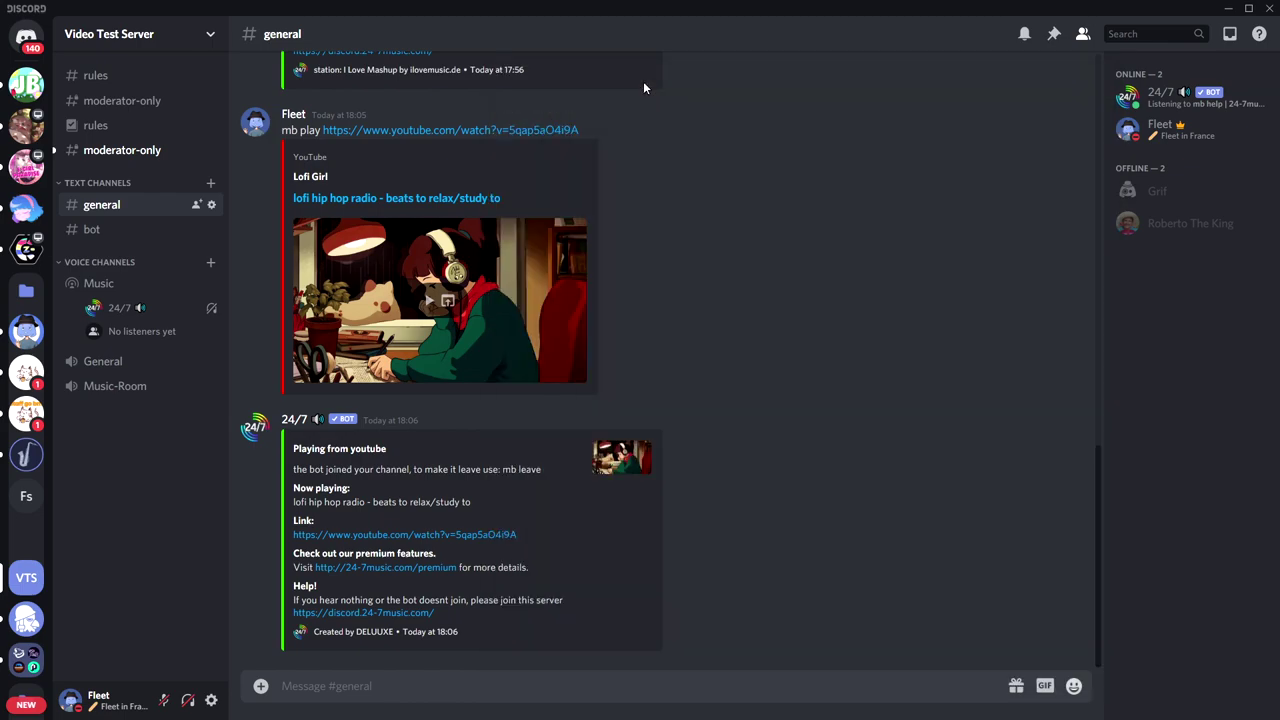
{"action": "left_click", "coordinate": [645, 84]}
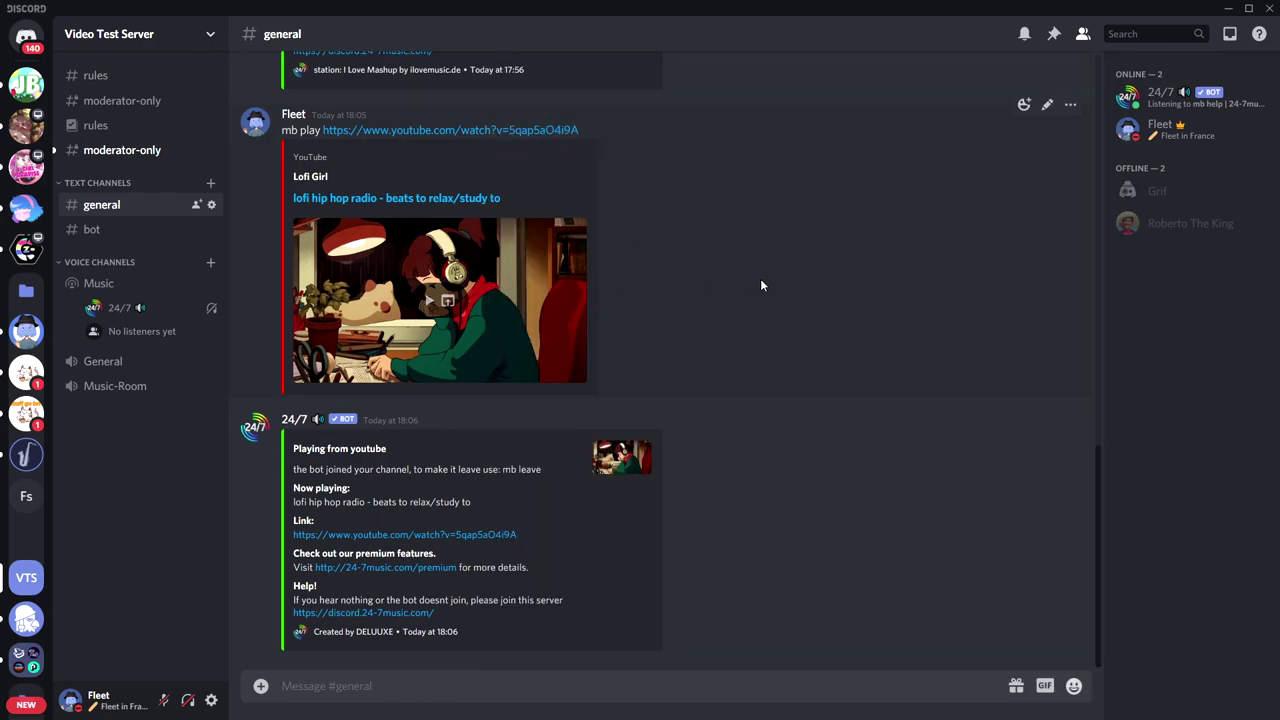